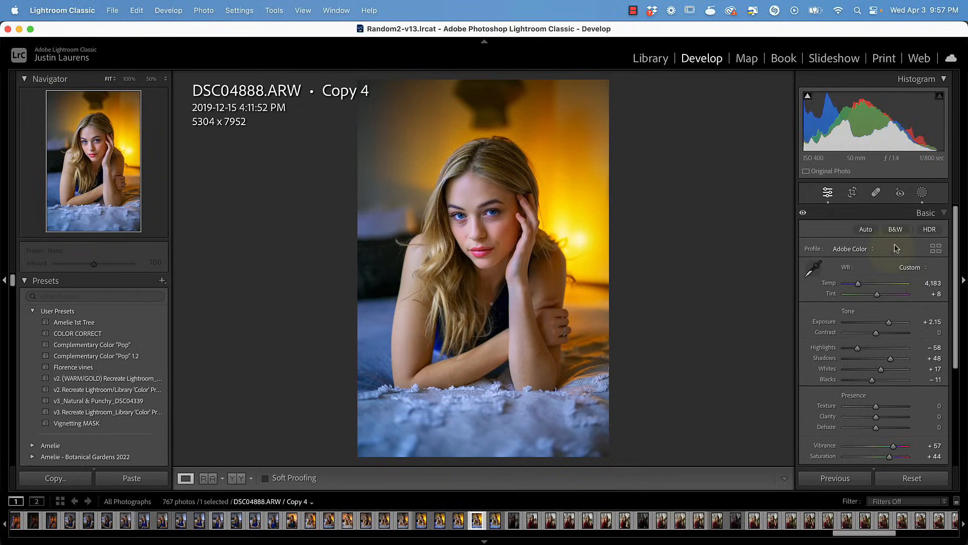
Reset all of the portrait's develop settings and raise the Exposure to +2.15
click(921, 194)
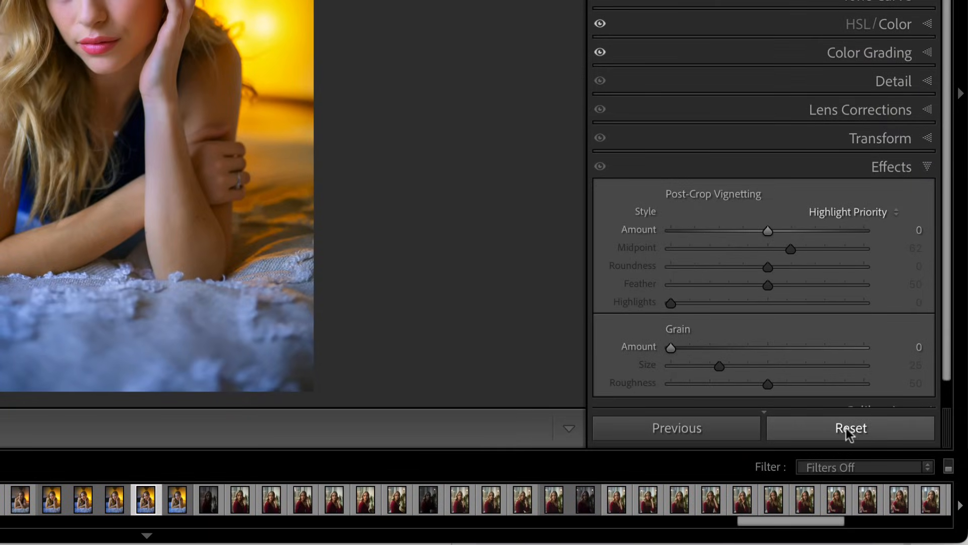
click(847, 428)
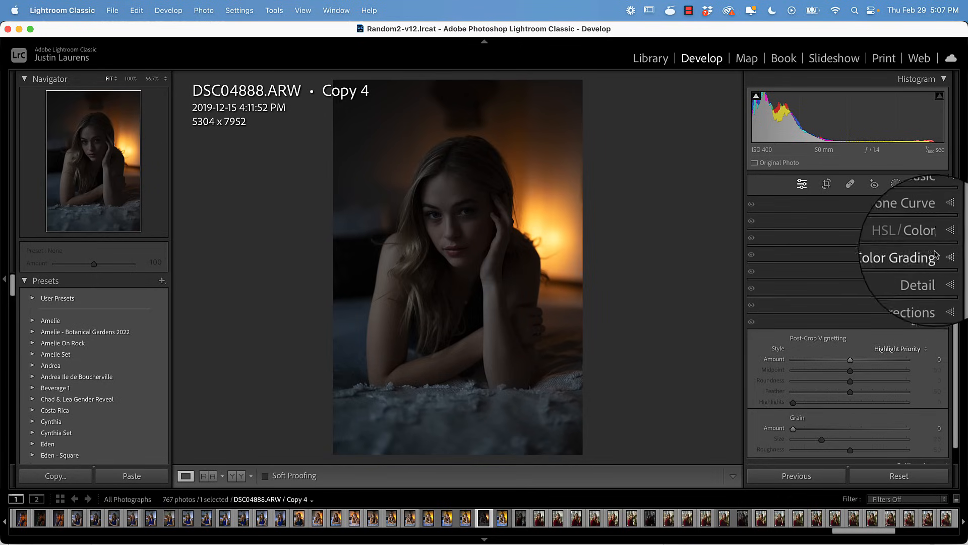
click(924, 204)
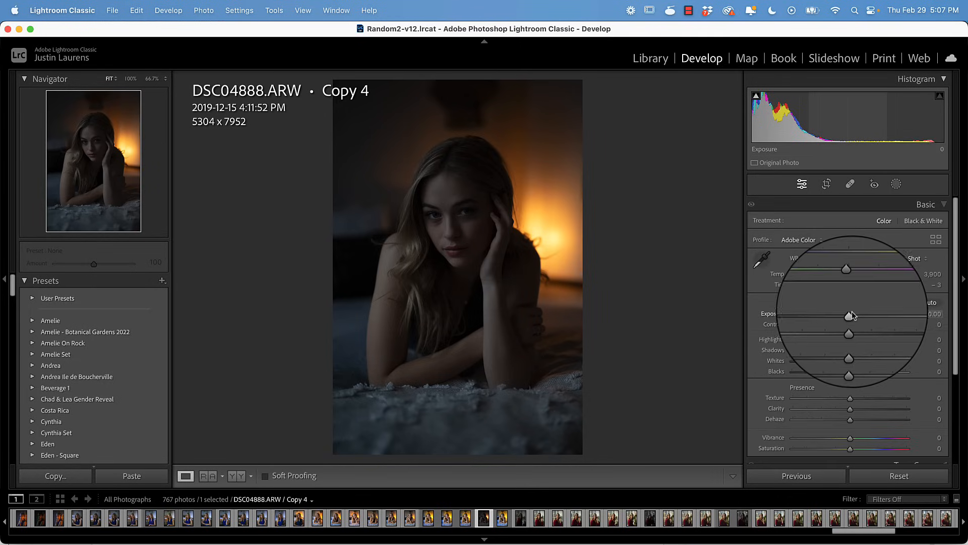
drag(850, 313, 874, 313)
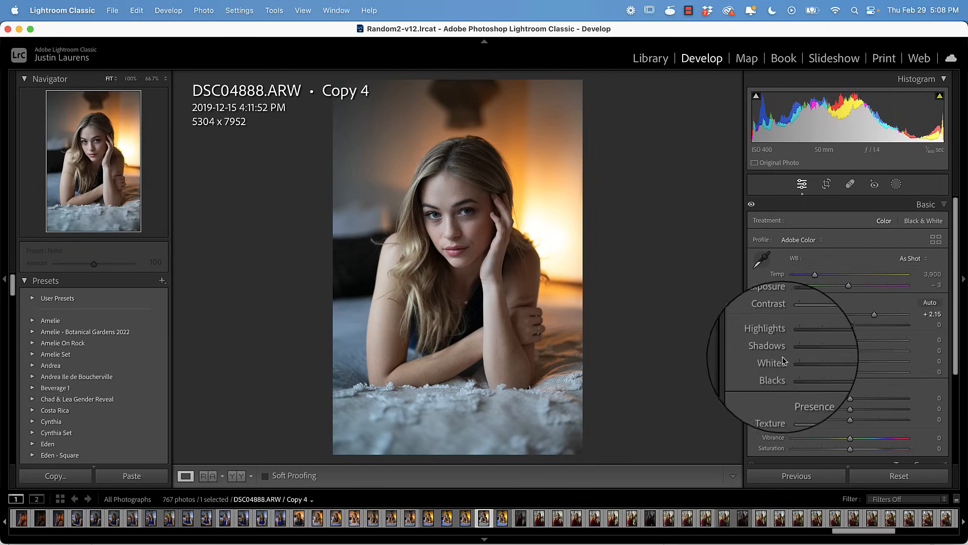
Adjust the portrait's tone by setting Highlights to -58, Shadows to +48 and Blacks to -11
drag(850, 339, 875, 352)
drag(815, 342, 810, 343)
drag(875, 352, 867, 350)
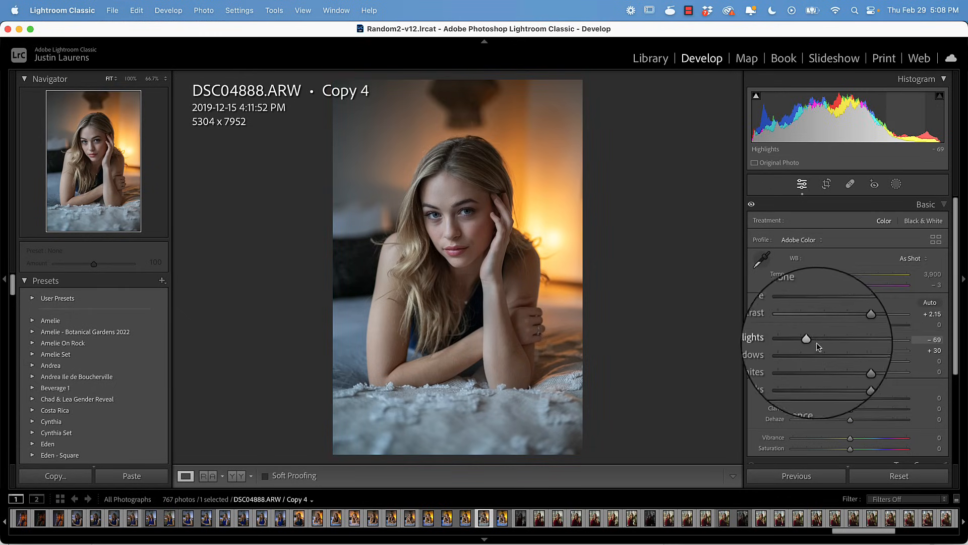
drag(811, 340, 876, 352)
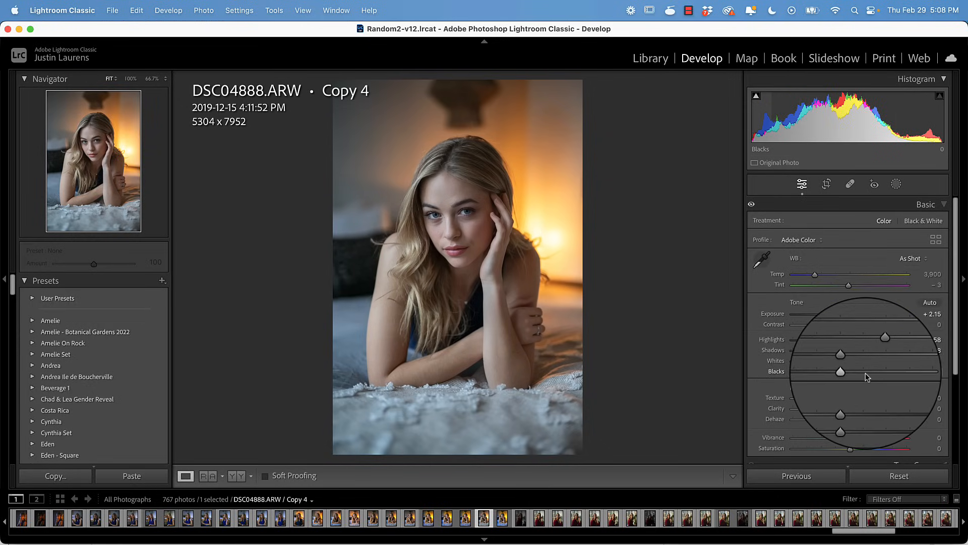
scroll(863, 381, down, 1)
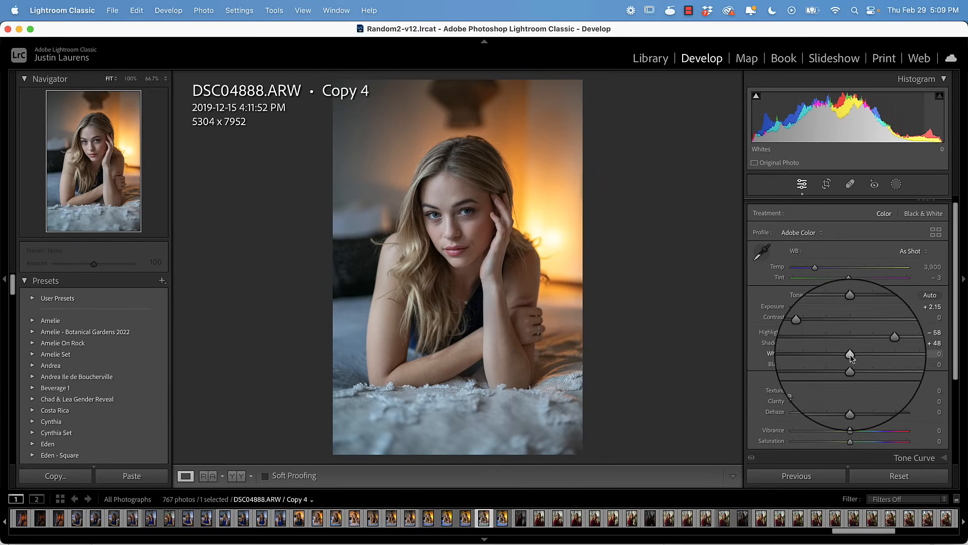
mouse_move(852, 364)
mouse_down()
mouse_move(841, 371)
mouse_move(853, 373)
mouse_up()
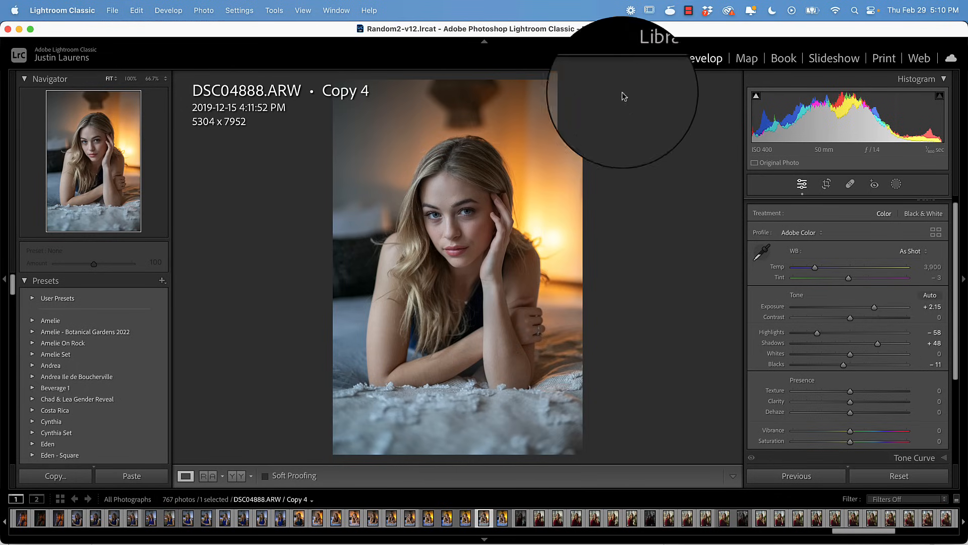
Boost the portrait's colors by setting Vibrance to +57 and Saturation to +44
scroll(887, 419, down, 2)
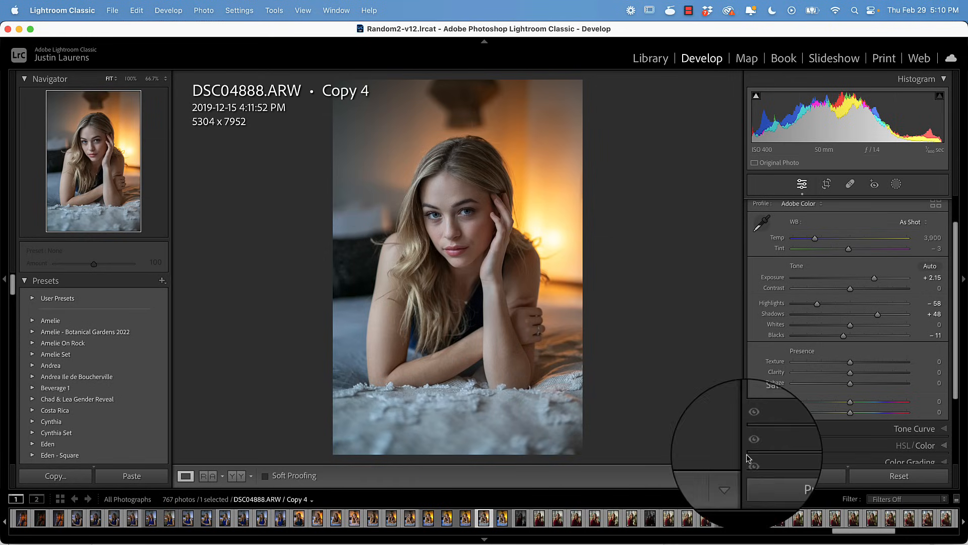
drag(849, 402, 875, 413)
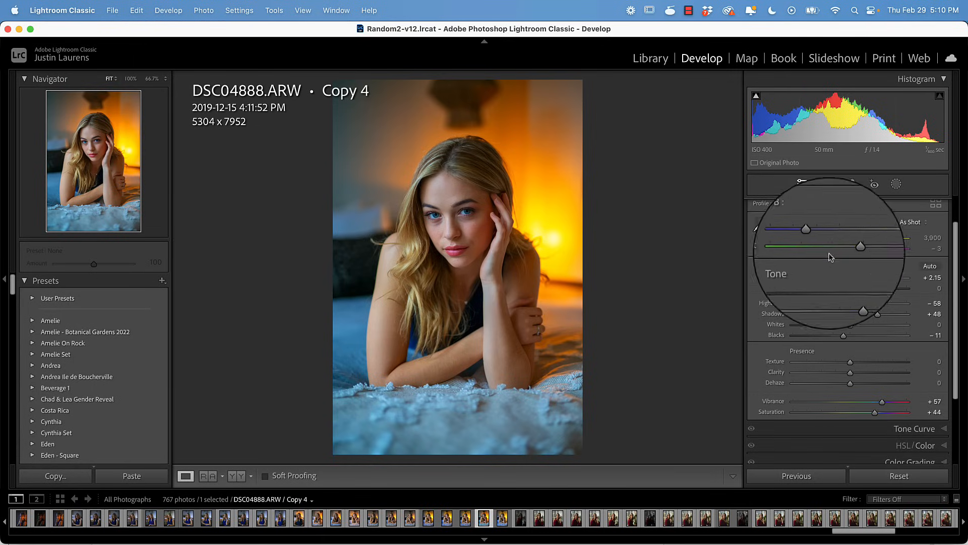
Correct the white balance by setting Temp to 4,183 and Tint to +8
drag(807, 241, 816, 238)
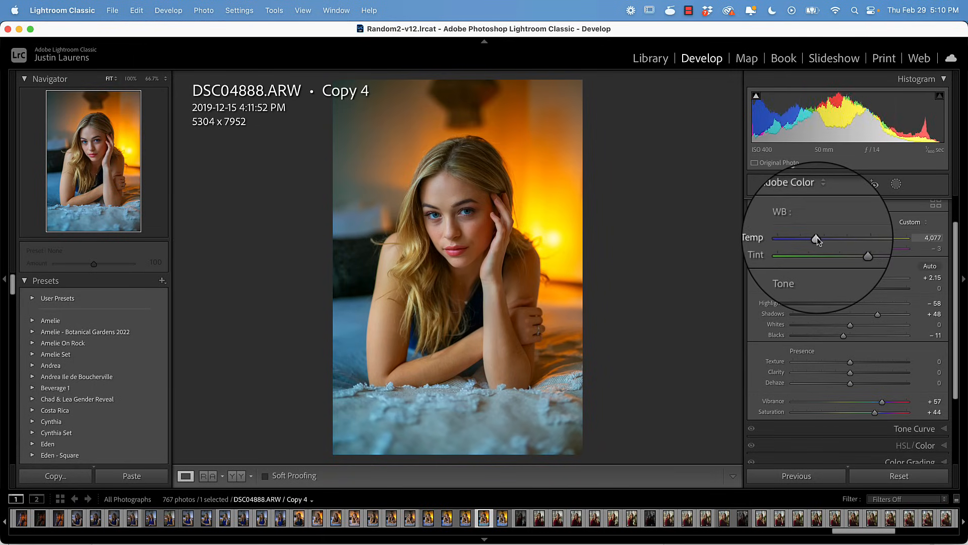
key(super+z)
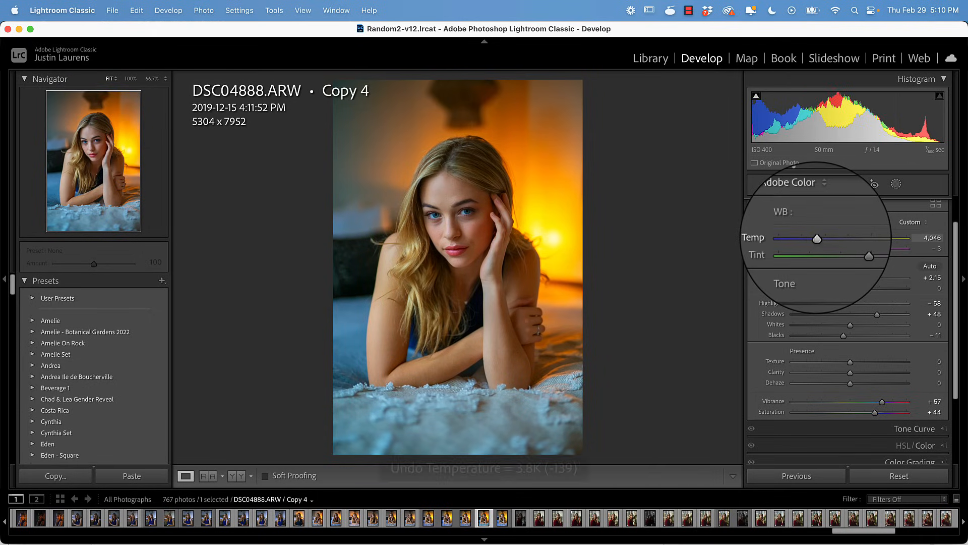
click(930, 238)
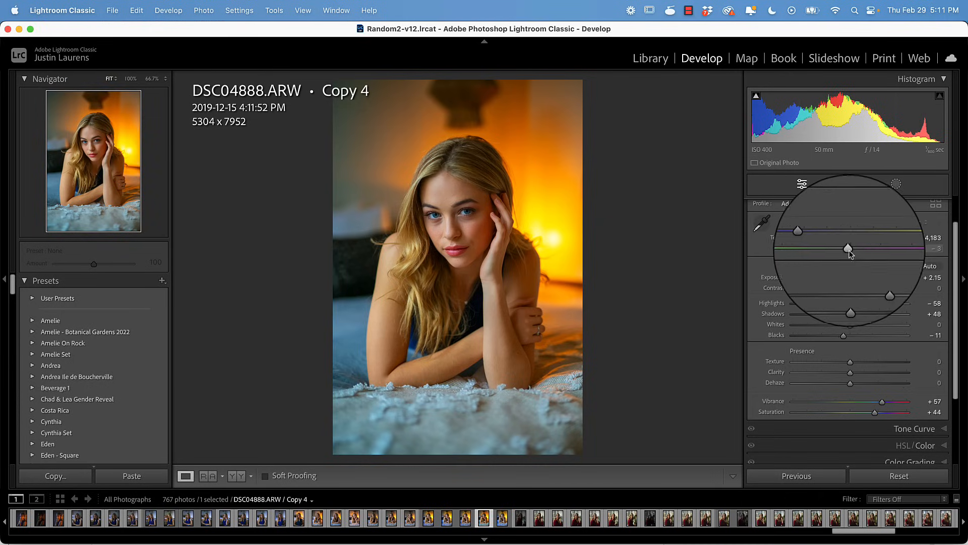
drag(848, 247, 853, 247)
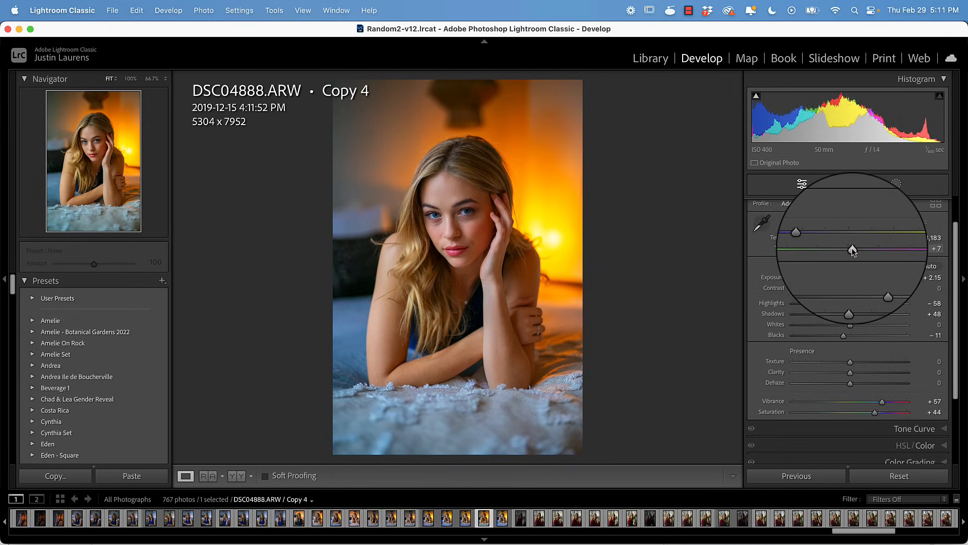
scroll(852, 248, up, 3)
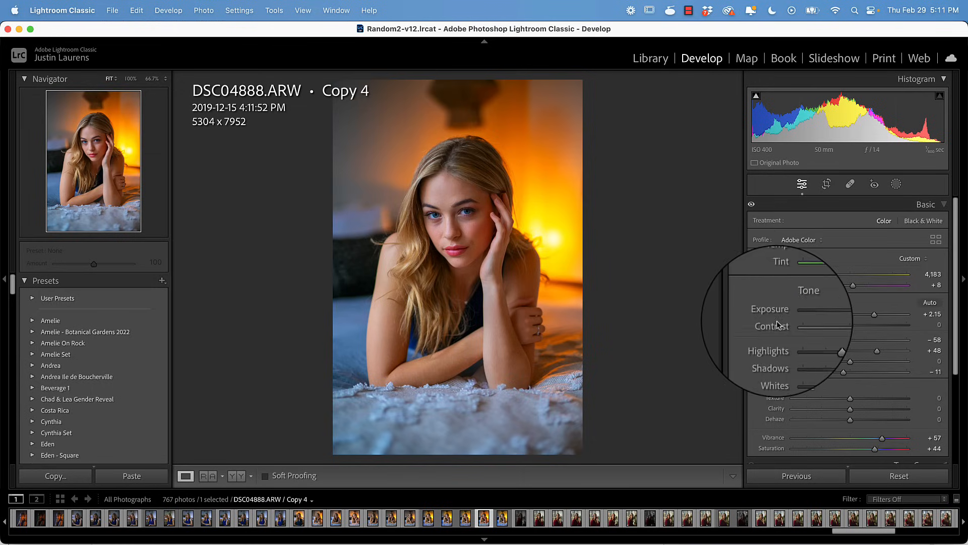
Set the Orange hue to +15 and the Orange saturation to +4 in the HSL/Color adjustments
scroll(777, 320, down, 10)
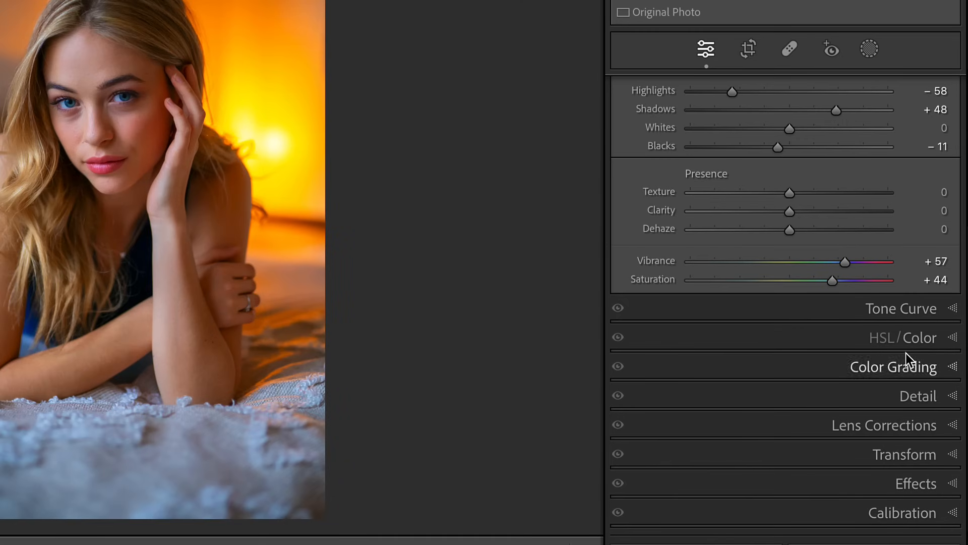
click(930, 336)
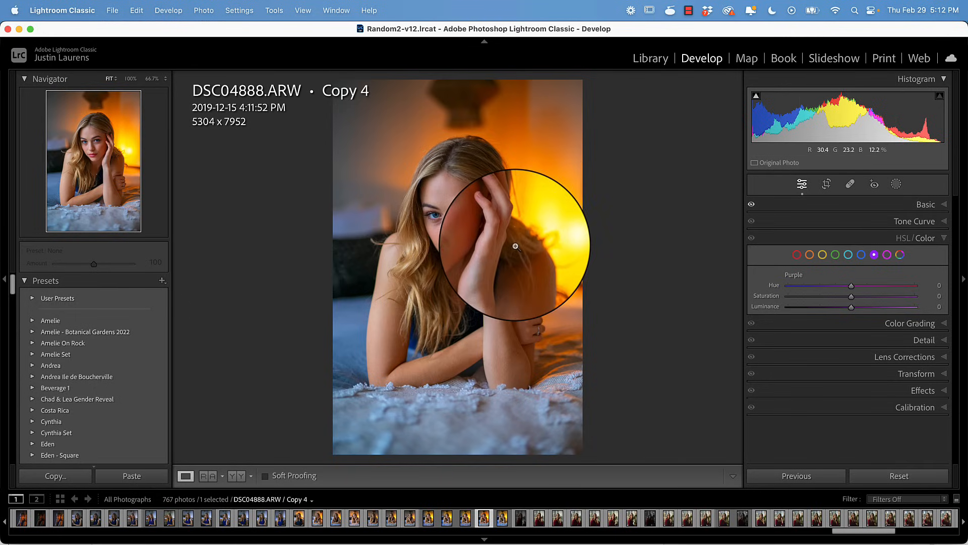
click(809, 256)
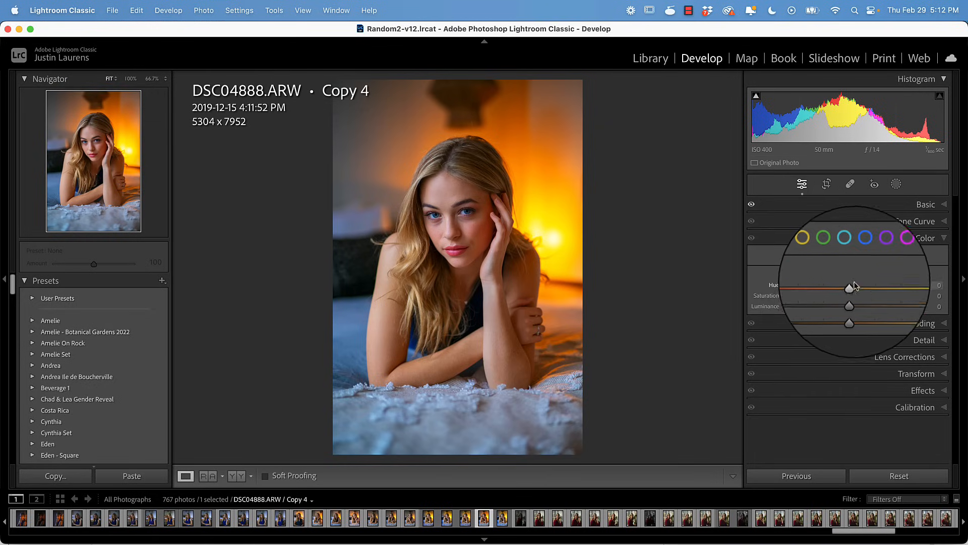
mouse_move(852, 286)
mouse_down()
mouse_move(839, 285)
mouse_move(861, 288)
mouse_up()
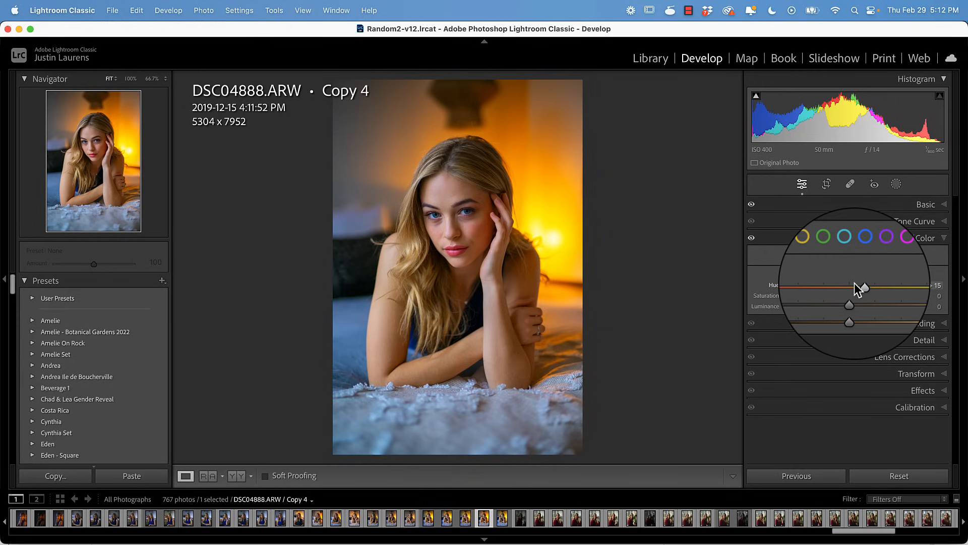
drag(852, 295, 854, 297)
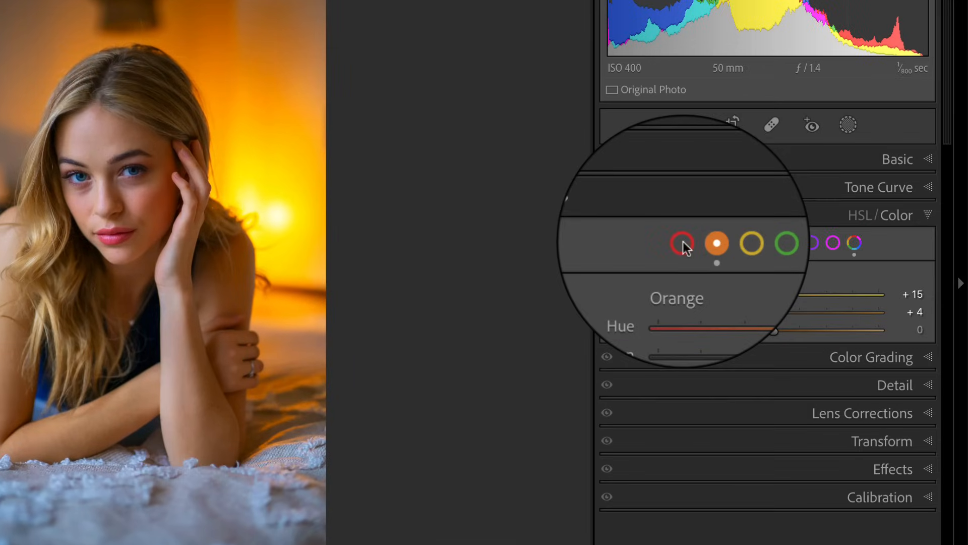
Fine-tune the Red hue in the HSL/Color adjustments
click(682, 243)
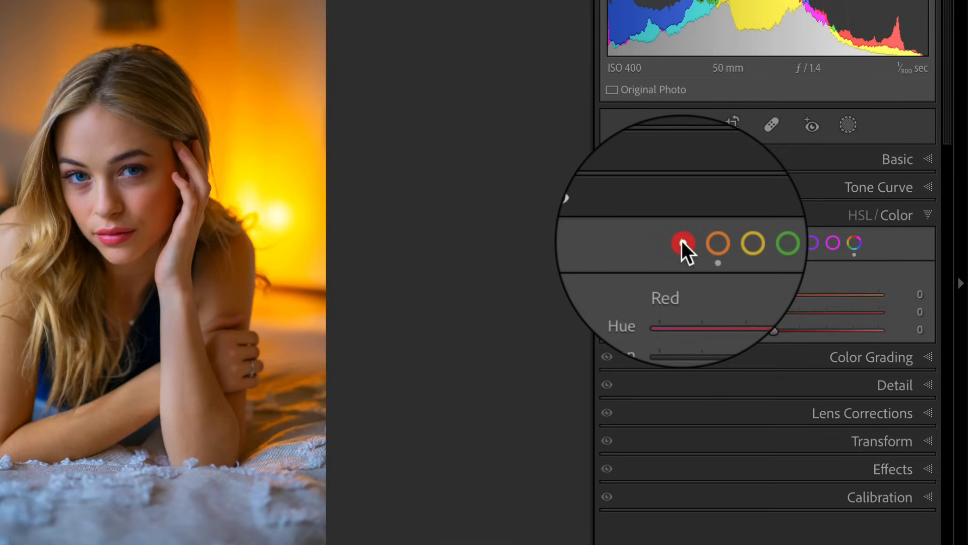
drag(773, 294, 696, 296)
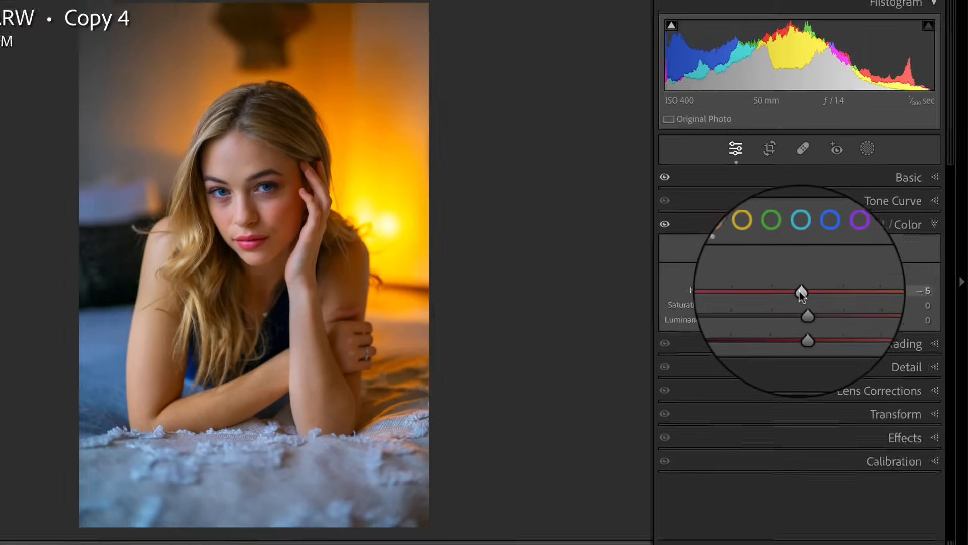
drag(805, 287, 856, 290)
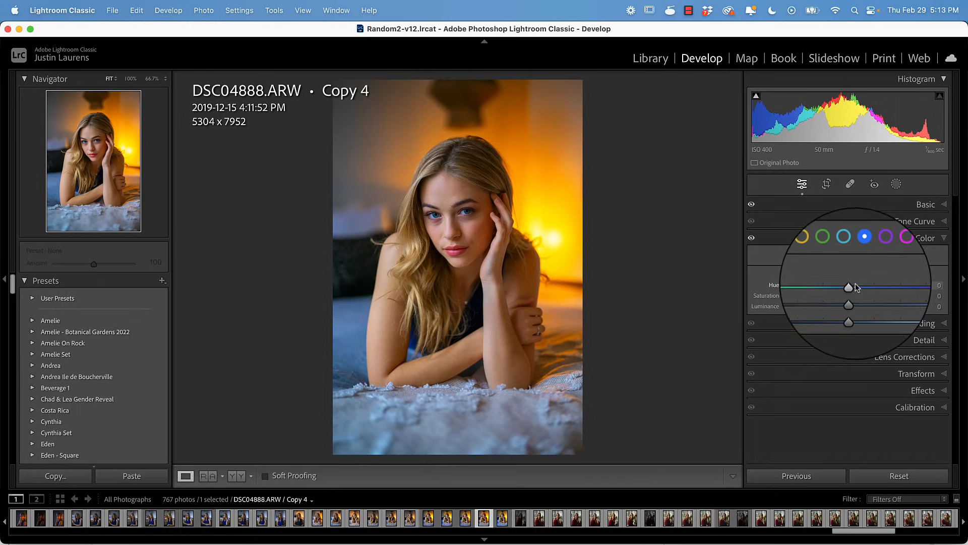
Set the Blue hue to +20, adjust the Blue saturation and luminance, and set the Purple saturation to +11
mouse_move(851, 286)
mouse_down()
mouse_move(830, 287)
mouse_move(866, 288)
mouse_up()
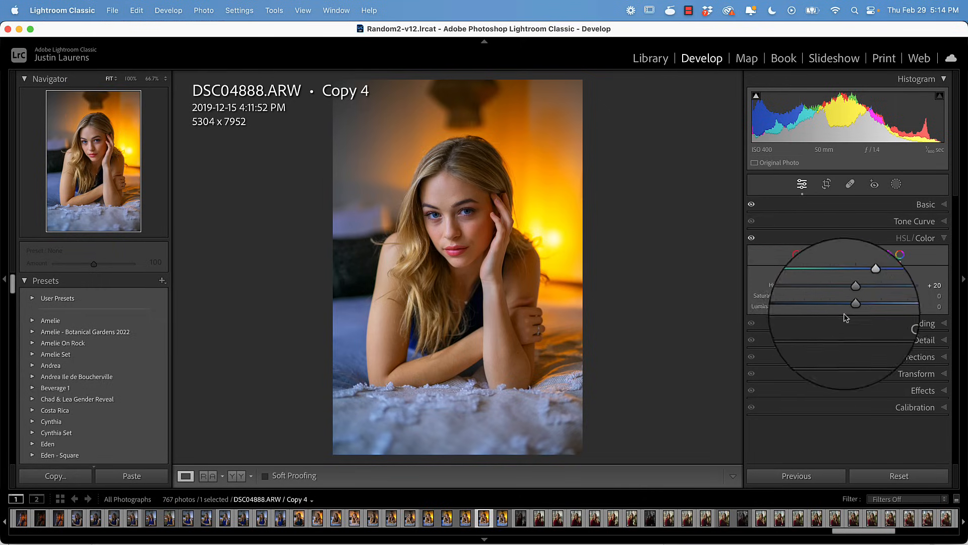
drag(852, 298, 872, 307)
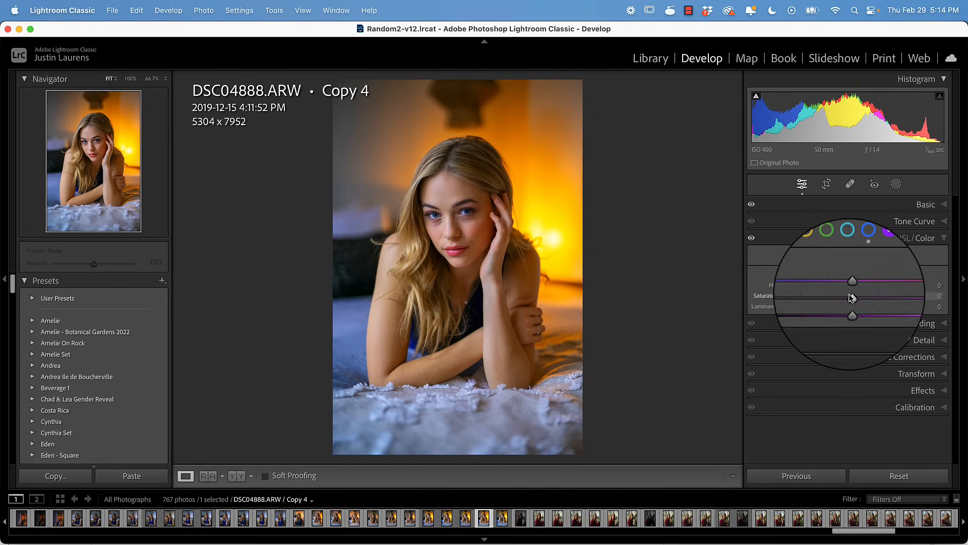
mouse_move(852, 298)
mouse_down()
mouse_move(865, 298)
mouse_move(857, 298)
mouse_up()
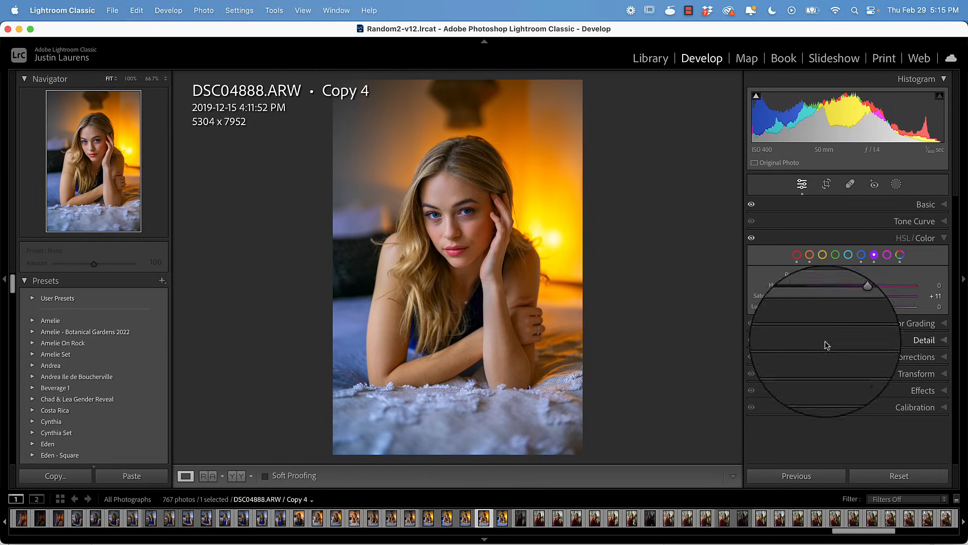
Tint the midtones in Color Grading with hue 149 and saturation 4
click(916, 323)
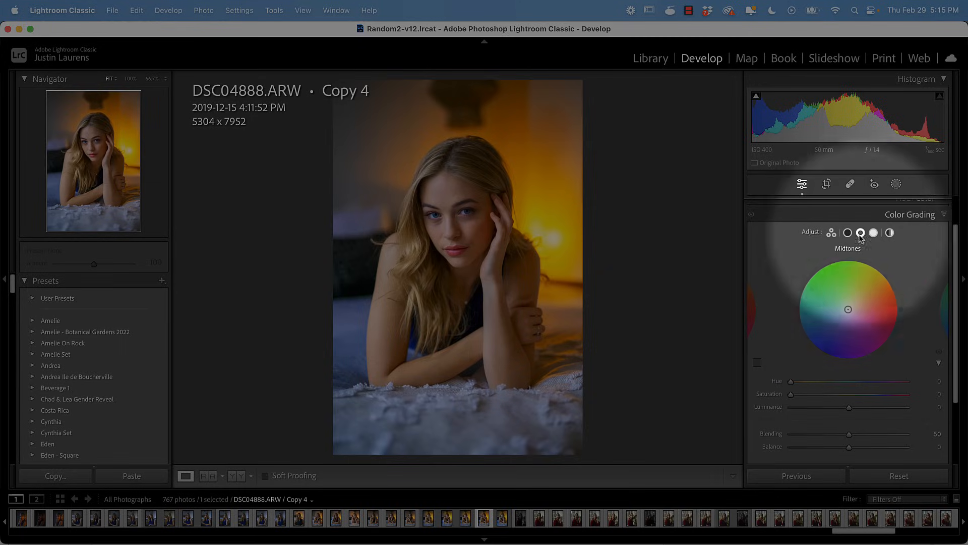
click(848, 232)
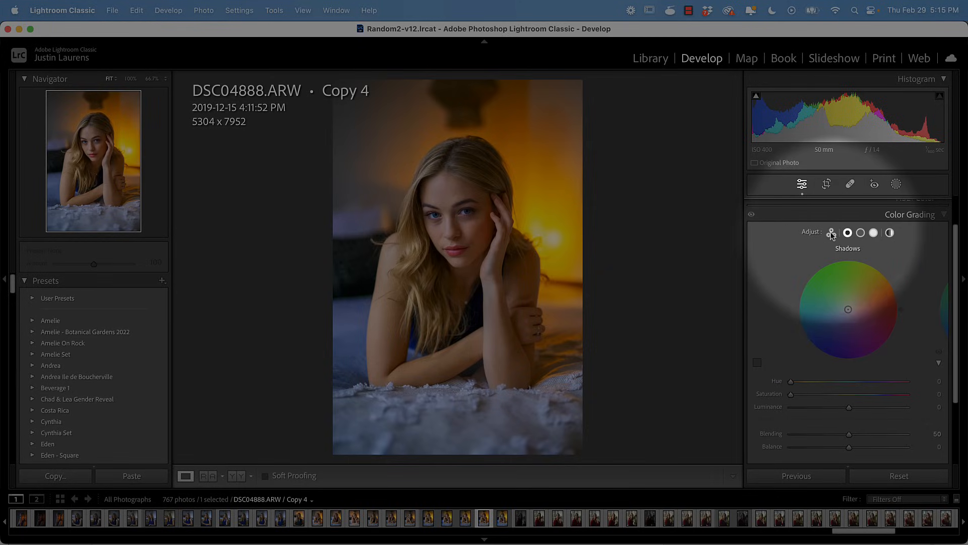
click(831, 232)
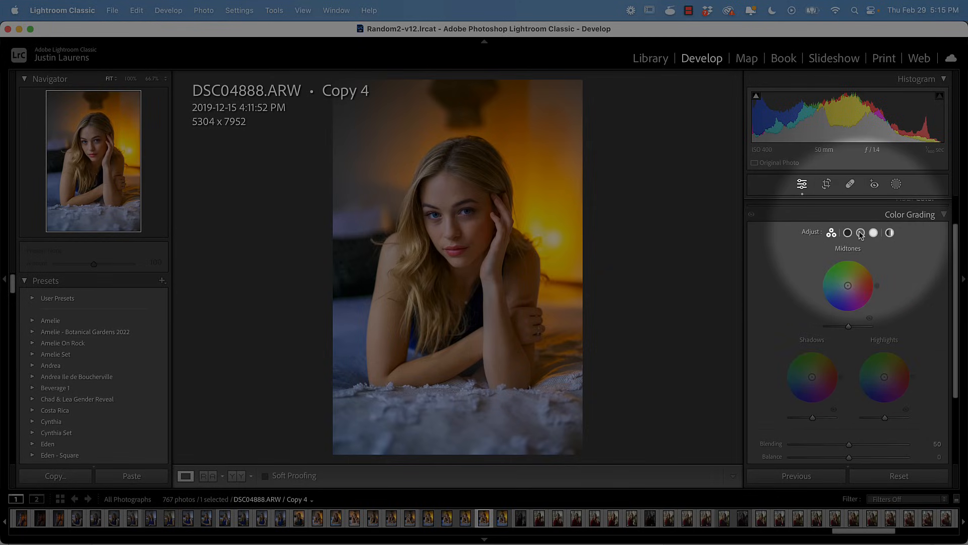
click(861, 233)
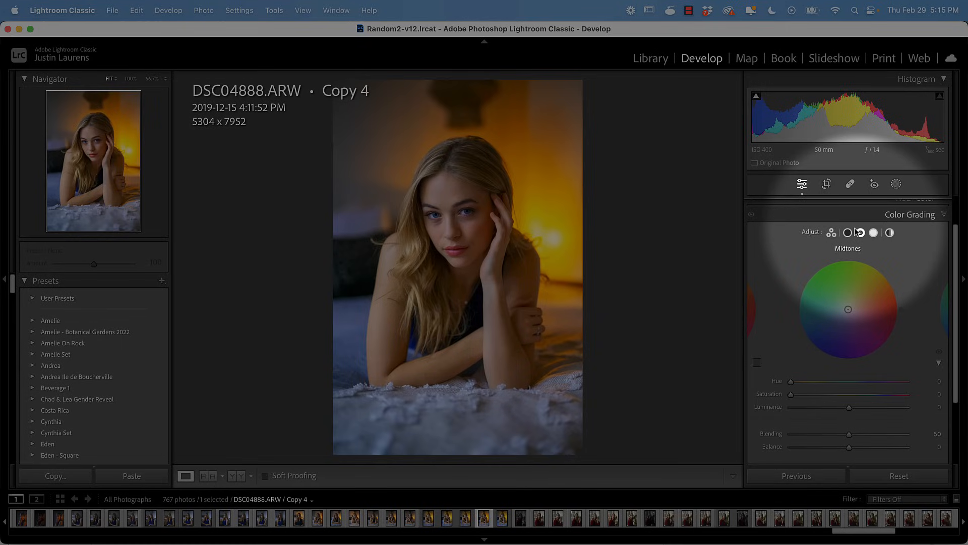
click(892, 323)
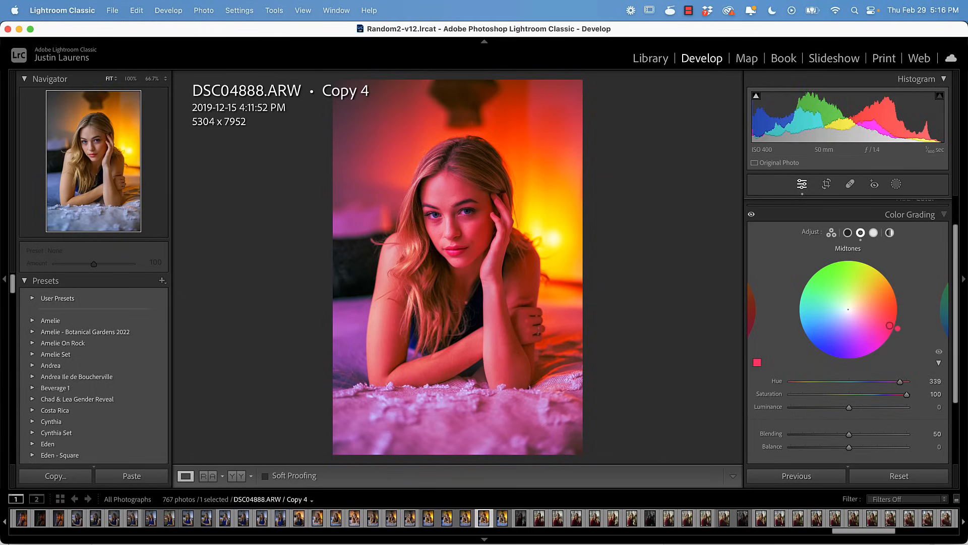
drag(888, 328, 837, 309)
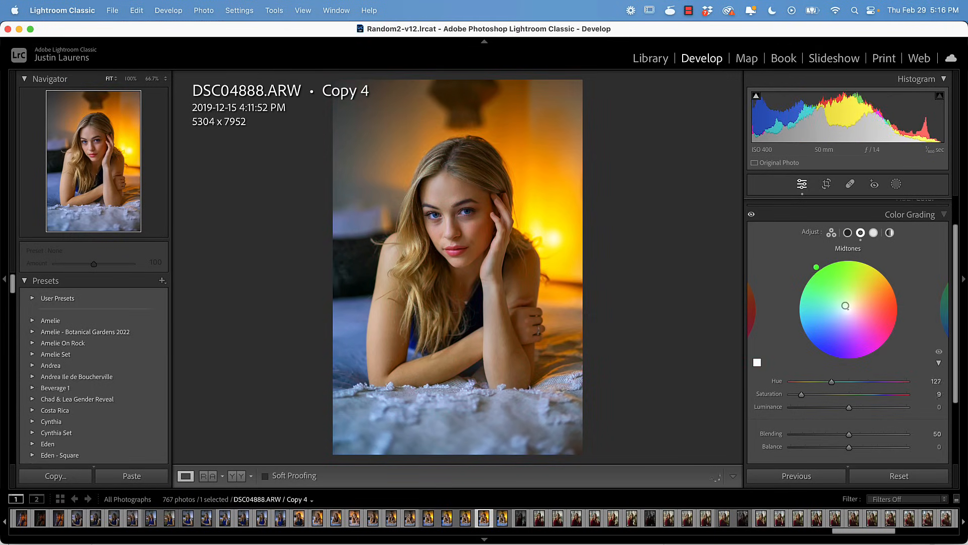
drag(846, 308, 846, 308)
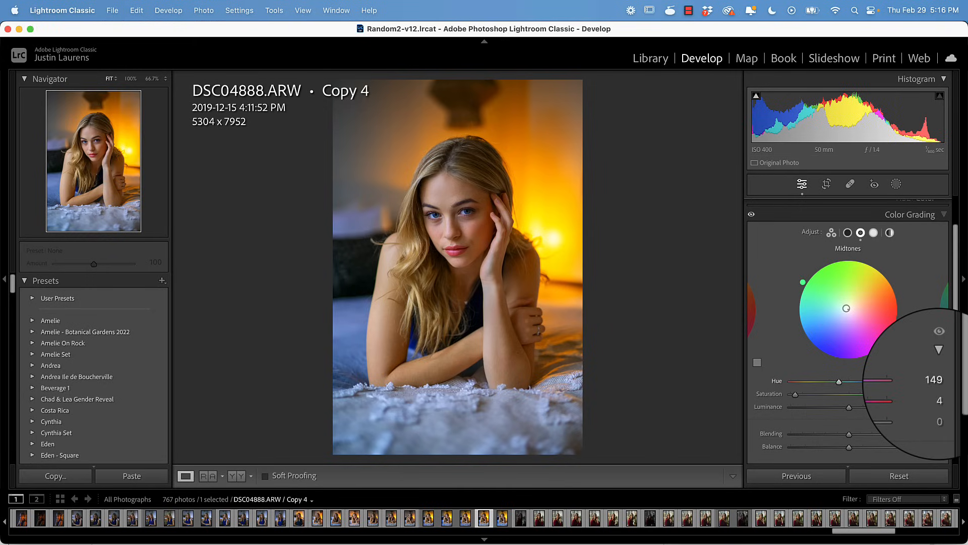
Tint the shadows in Color Grading with hue 160 and saturation 4
click(847, 233)
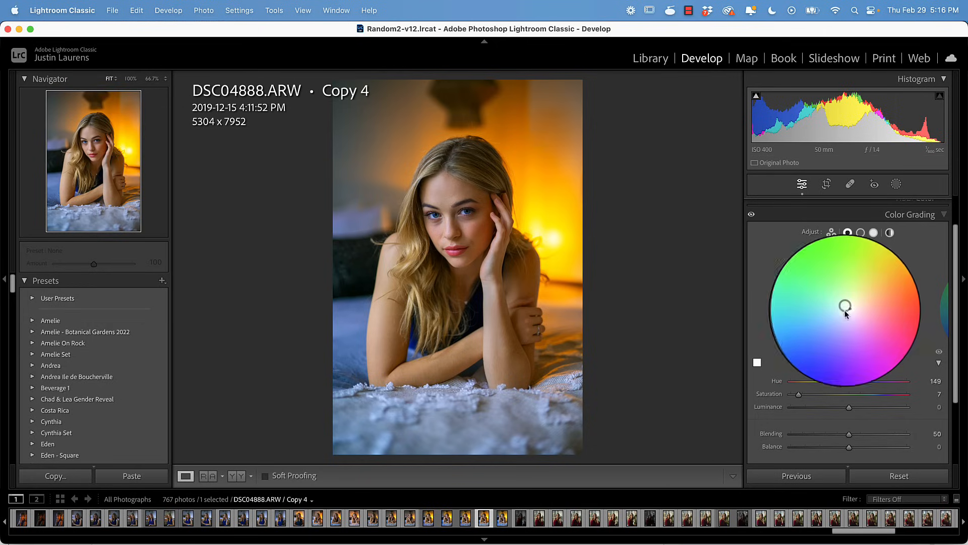
click(938, 386)
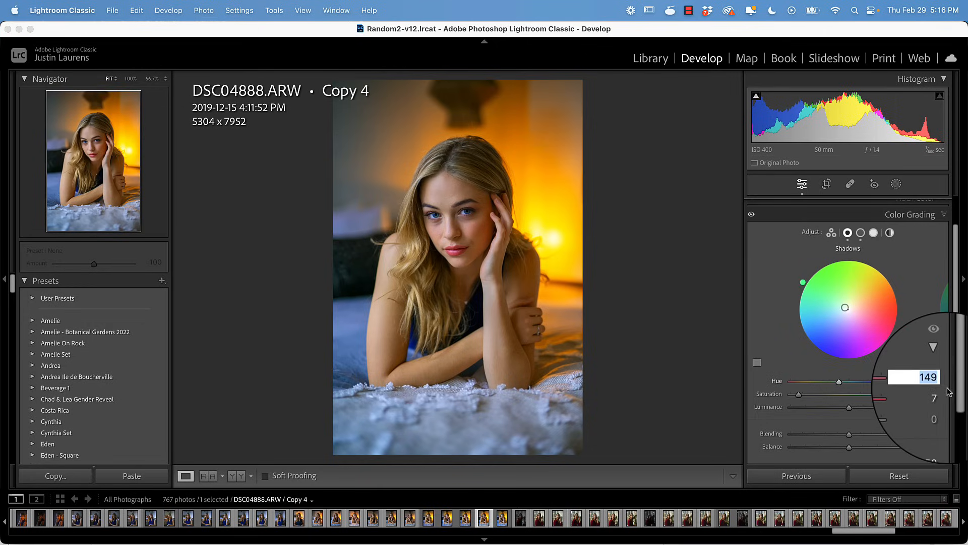
text(160)
key(Tab)
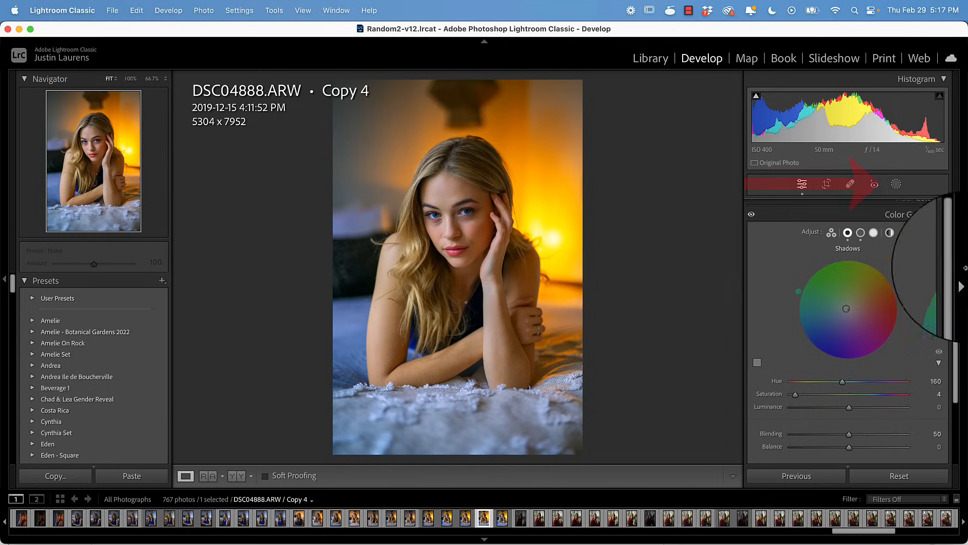
Open the masking tools for the portrait
click(895, 184)
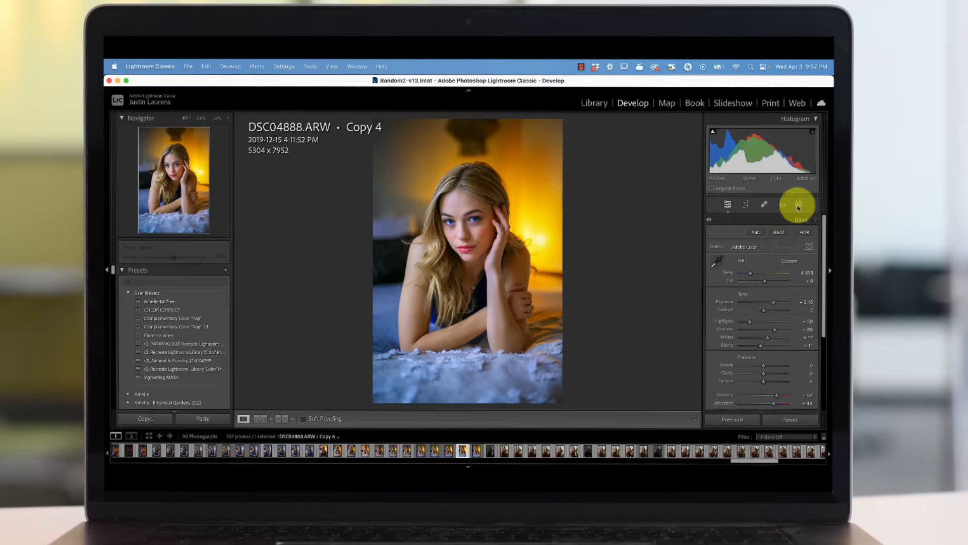
click(798, 205)
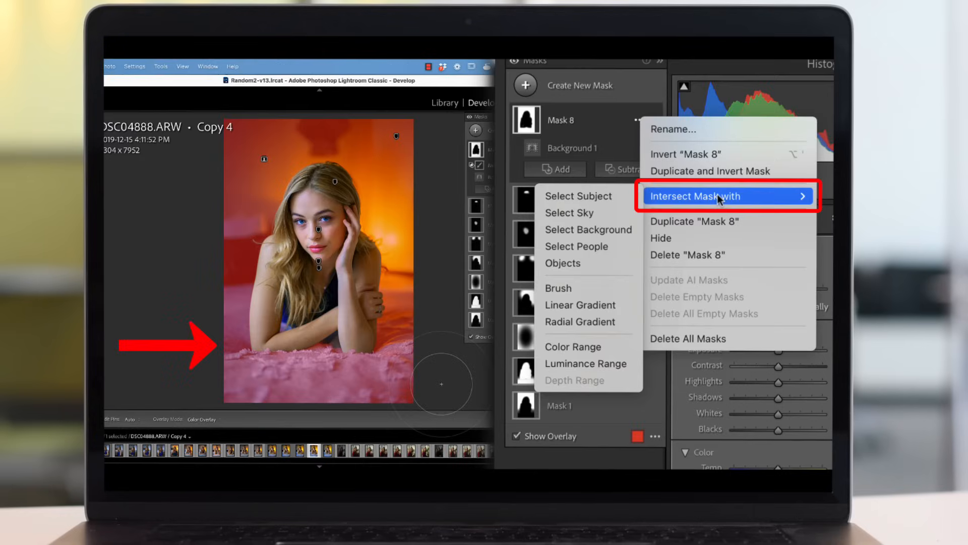
mouse_move(438, 387)
mouse_down()
mouse_move(239, 398)
mouse_move(430, 358)
mouse_up()
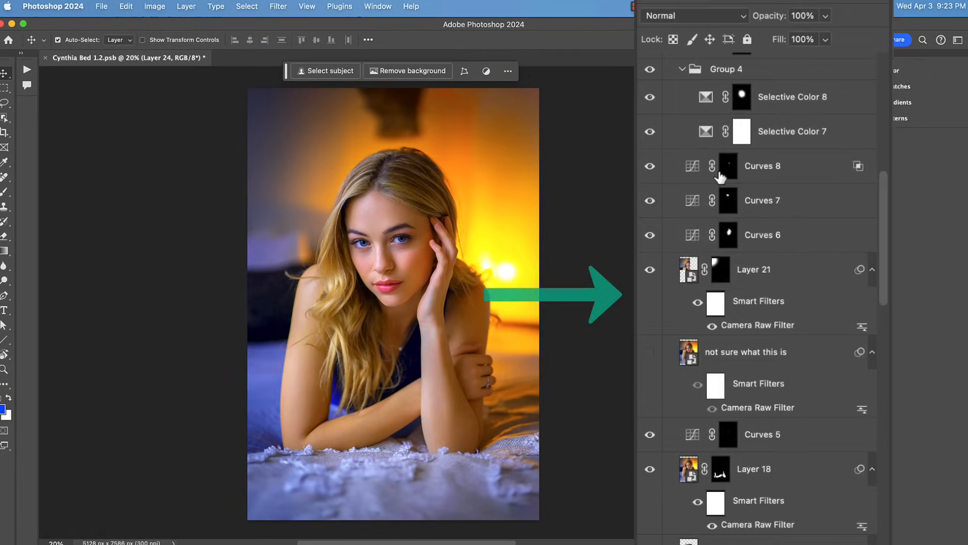
scroll(721, 177, down, 15)
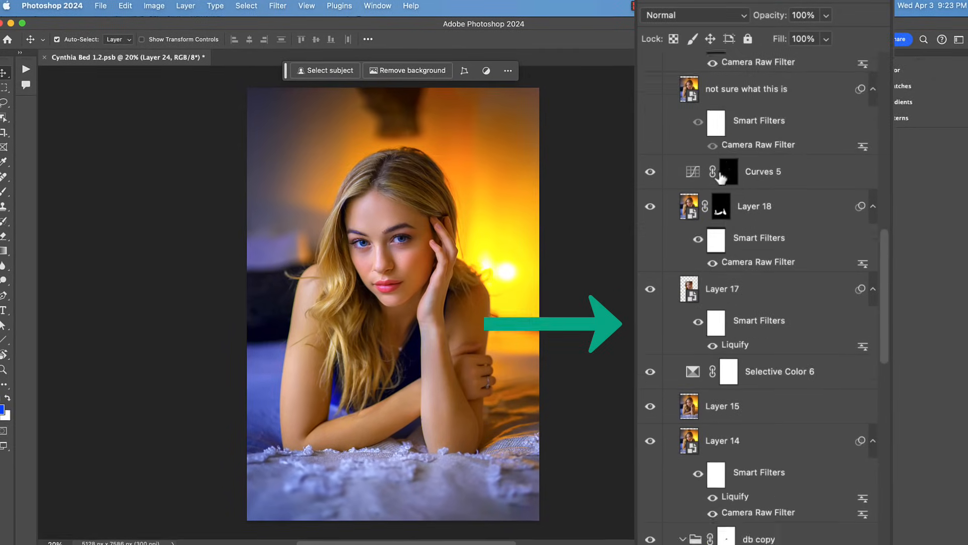
scroll(721, 174, down, 10)
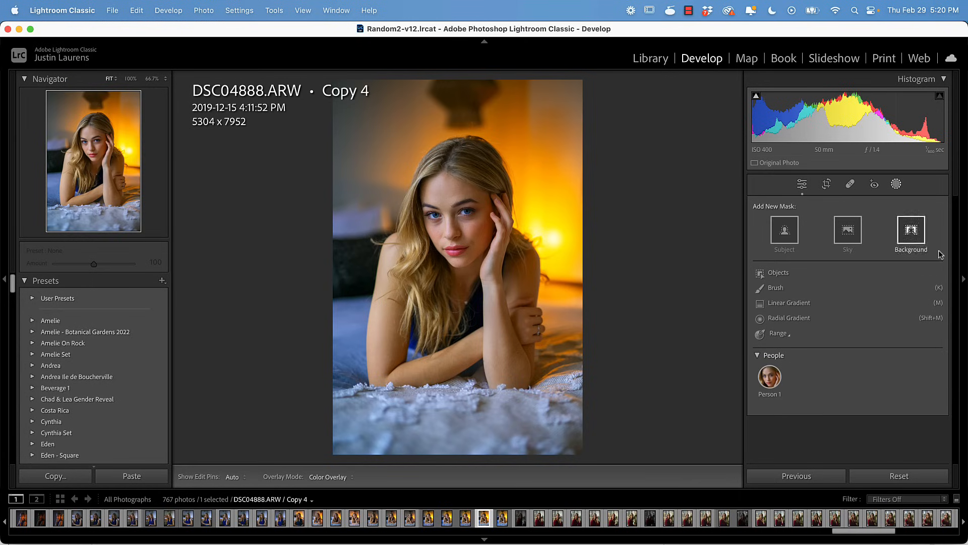
Create a mask that selects the background and toggle its visibility to check the covered area
click(909, 232)
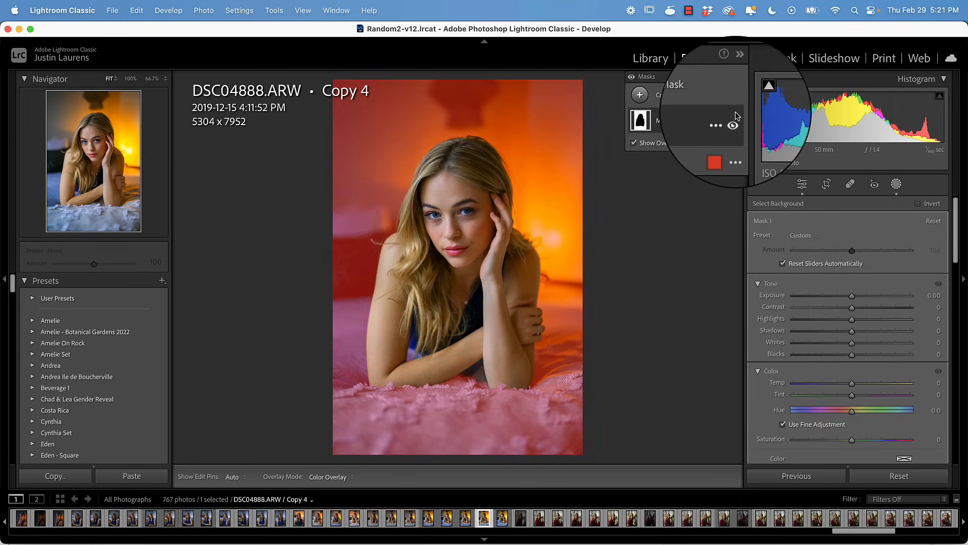
click(734, 122)
click(734, 122)
click(734, 122)
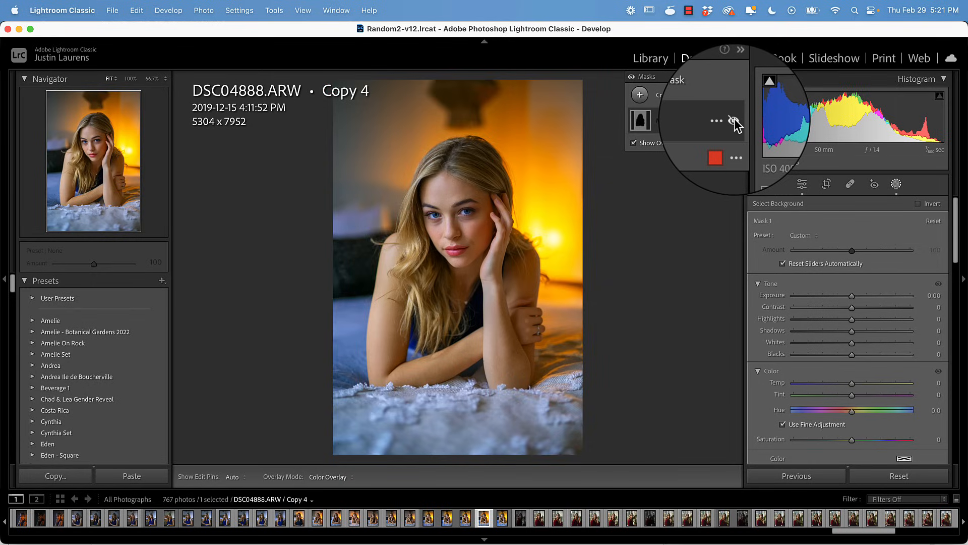
click(733, 122)
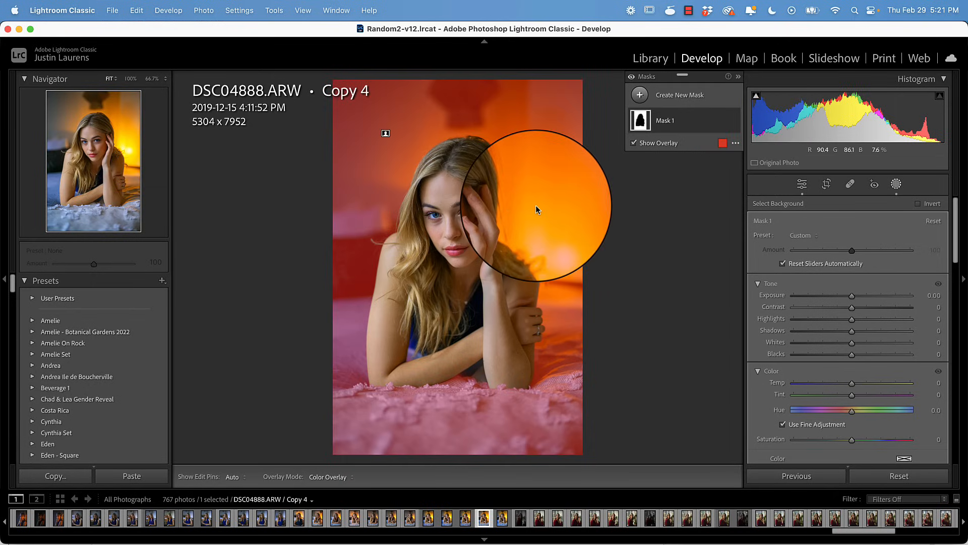
Subtract the bed in the foreground from the background mask using a soft brush sized 17 to 20 at density 100
key(super+minus)
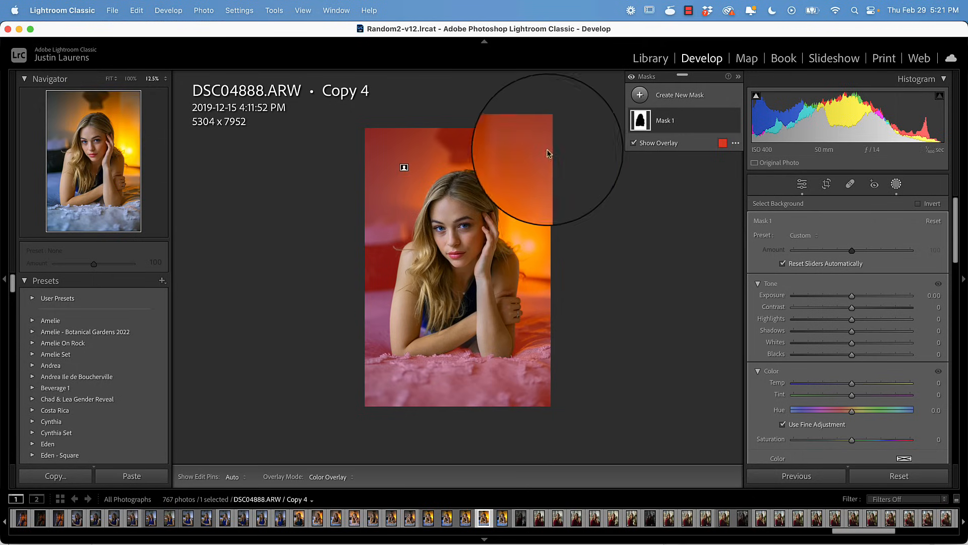
click(640, 121)
click(704, 158)
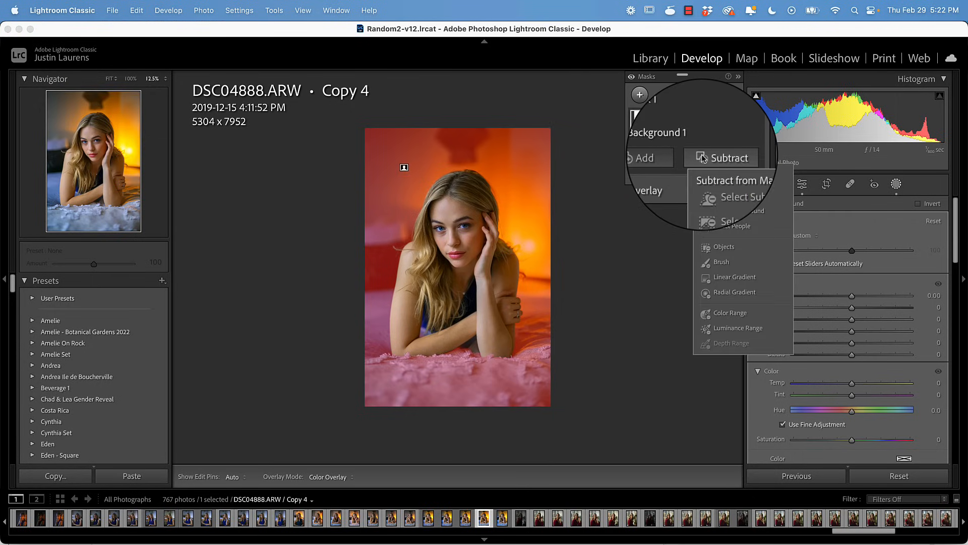
click(720, 262)
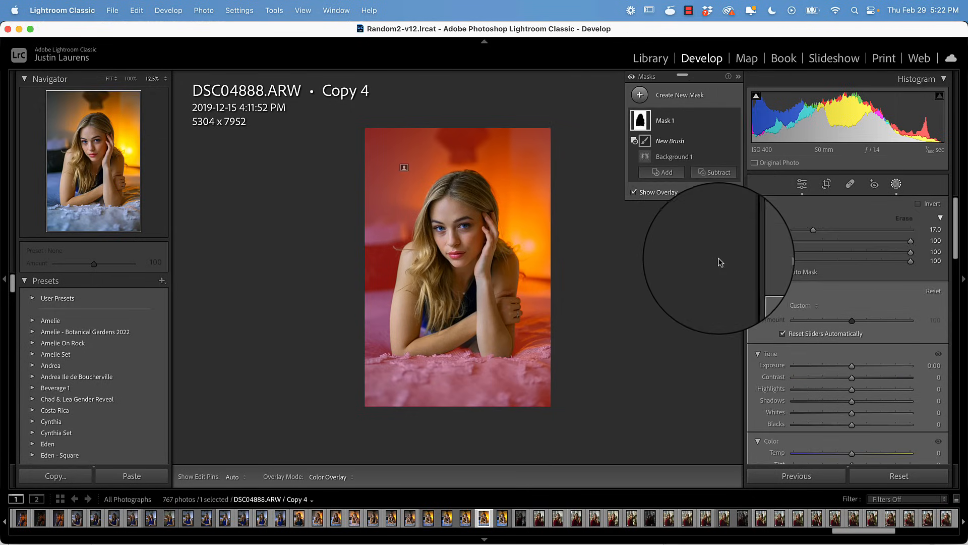
key(h)
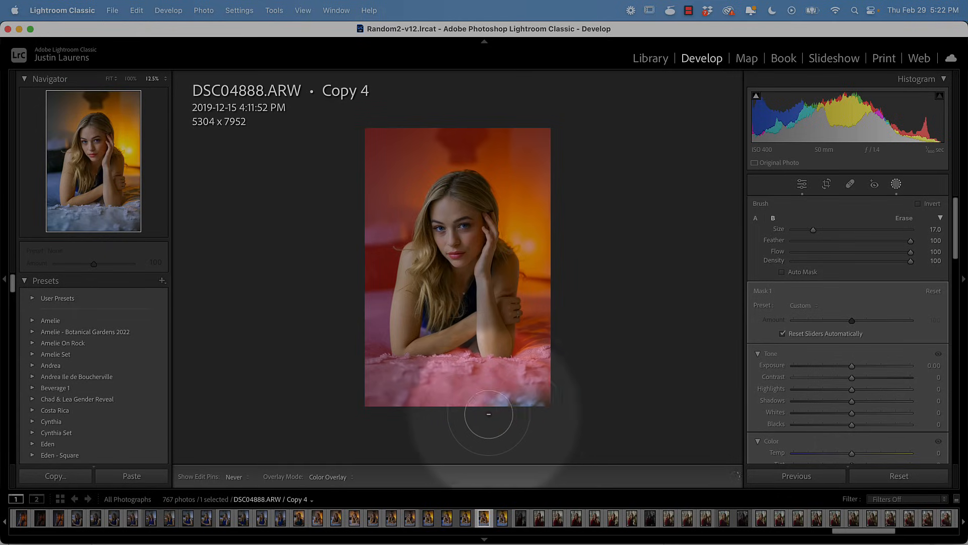
mouse_move(489, 414)
mouse_down()
mouse_move(412, 413)
mouse_move(544, 409)
mouse_move(361, 401)
mouse_move(473, 407)
mouse_up()
key(])
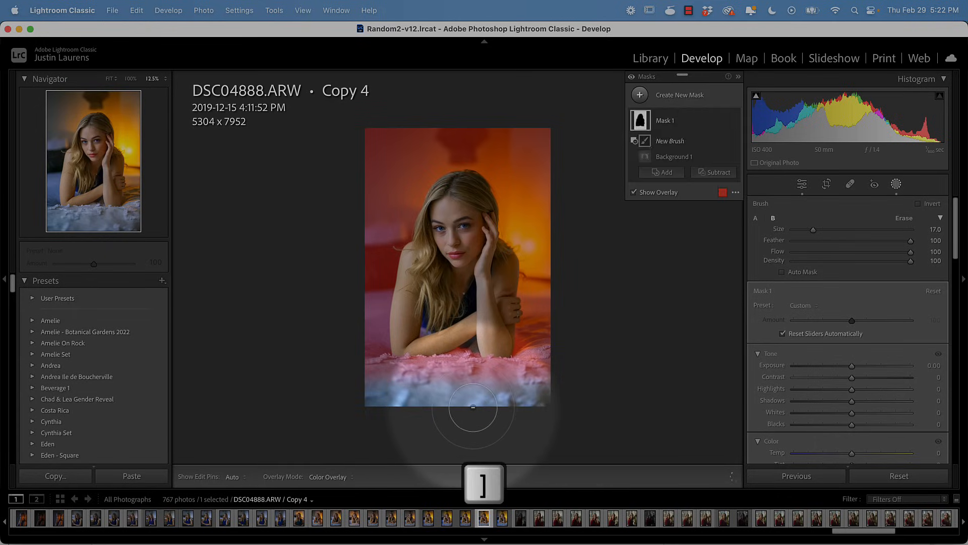
key(bracketright)
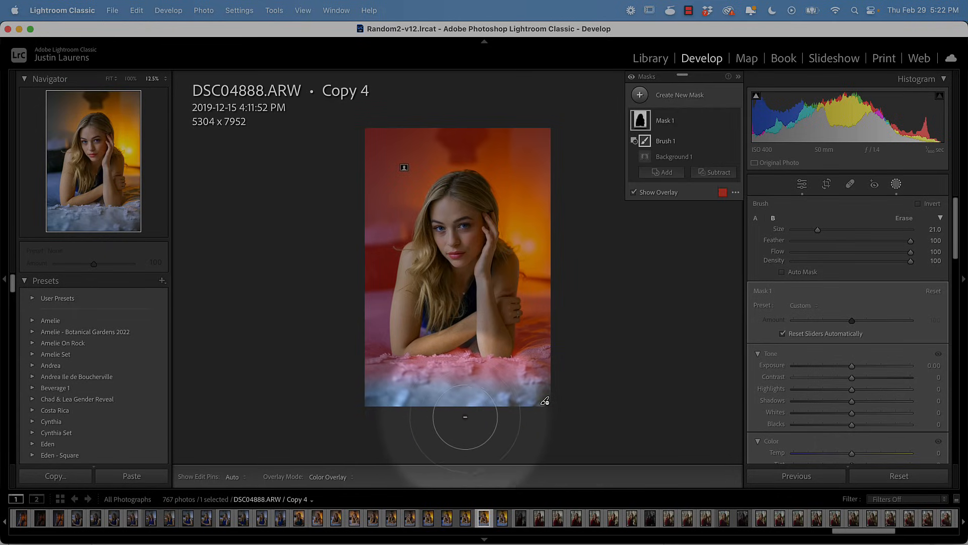
key(bracketleft)
key(h)
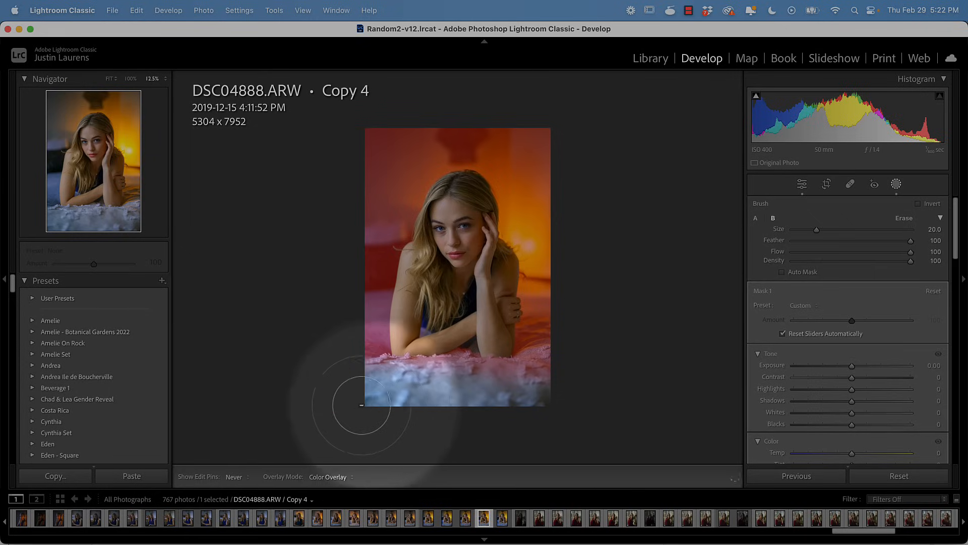
mouse_move(362, 405)
mouse_down()
mouse_move(417, 406)
mouse_move(467, 389)
mouse_move(451, 392)
mouse_move(513, 402)
mouse_move(554, 391)
mouse_move(405, 397)
mouse_up()
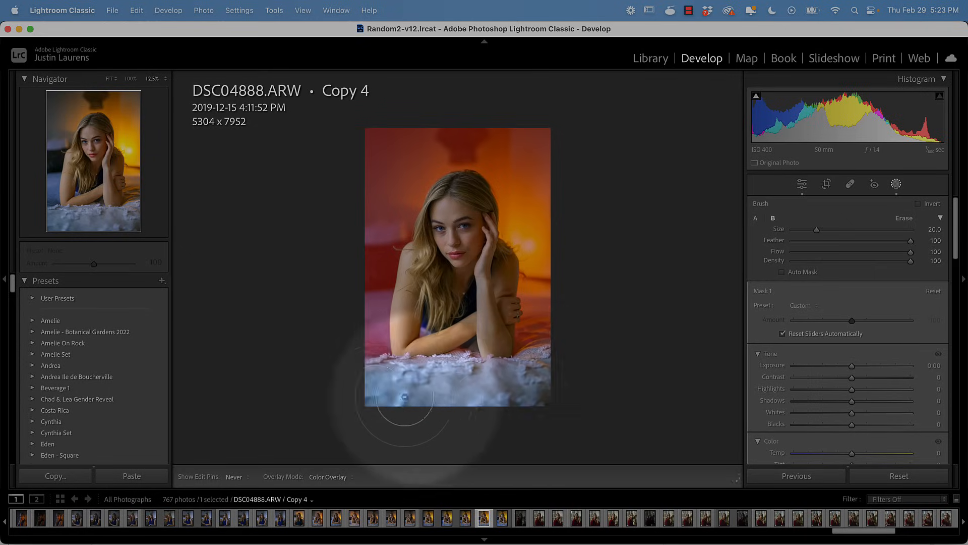
key(h)
Soften the background mask's edge along the blanket by brushing a further subtraction at density 72
drag(910, 261, 876, 265)
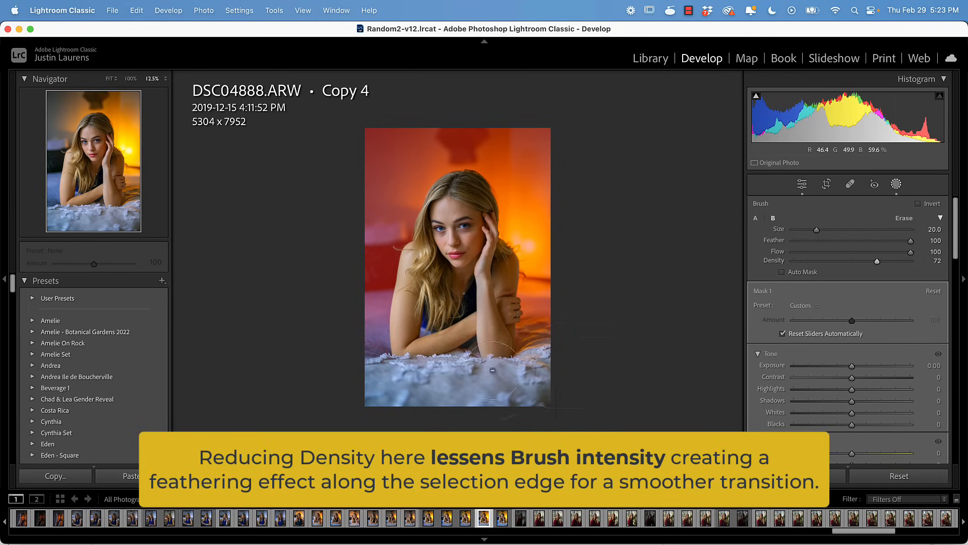
drag(525, 368, 529, 367)
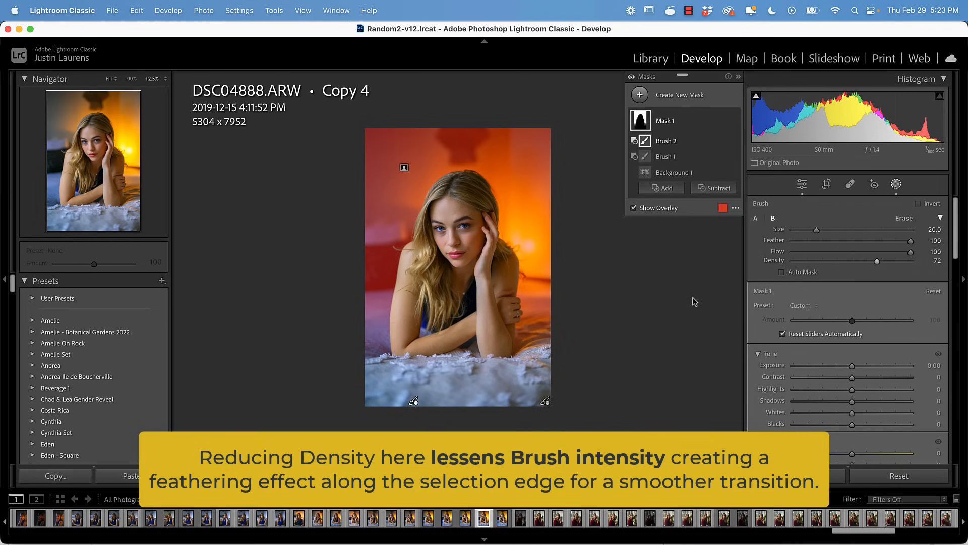
click(695, 301)
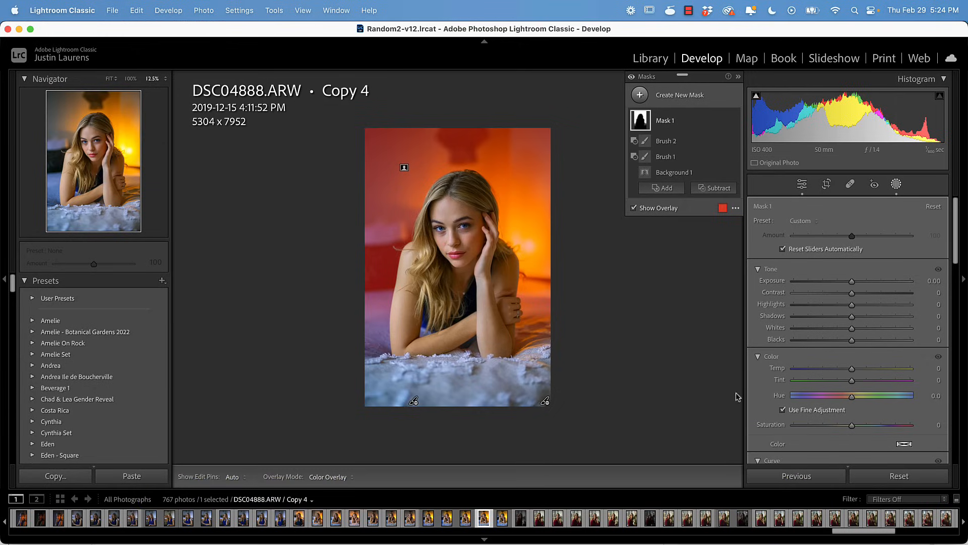
Set the background mask's Exposure to -0.18 and reduce its overall Amount
drag(852, 283, 848, 283)
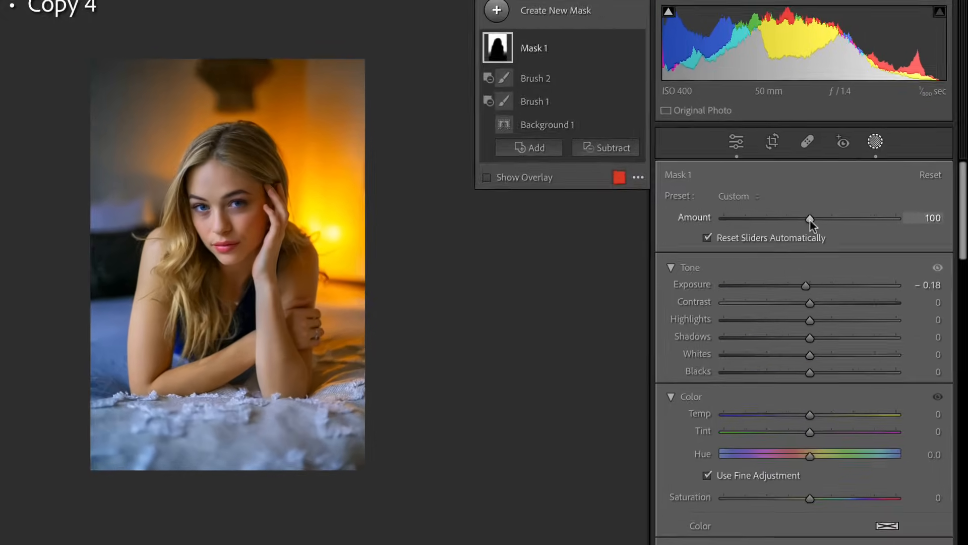
mouse_move(810, 219)
mouse_down()
mouse_move(779, 226)
mouse_move(793, 228)
mouse_up()
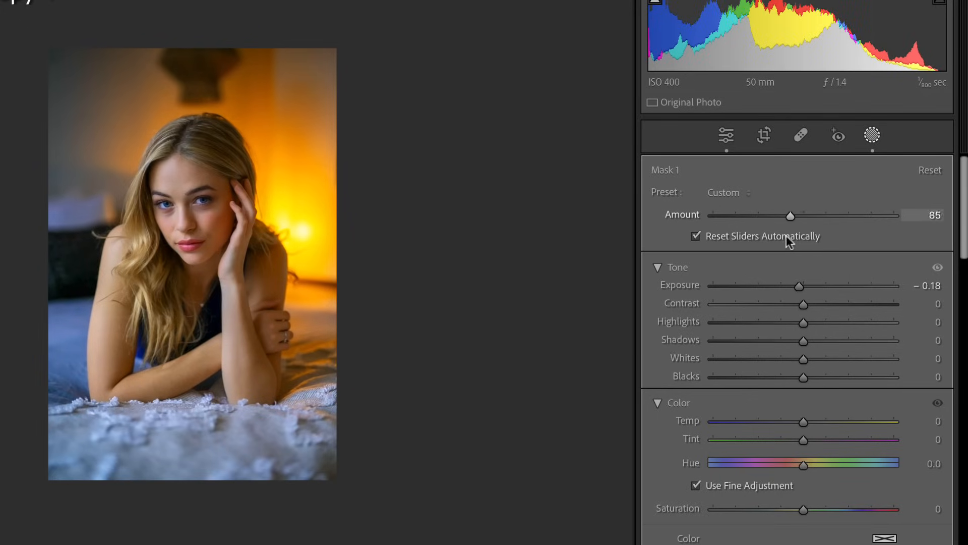
drag(785, 235, 773, 237)
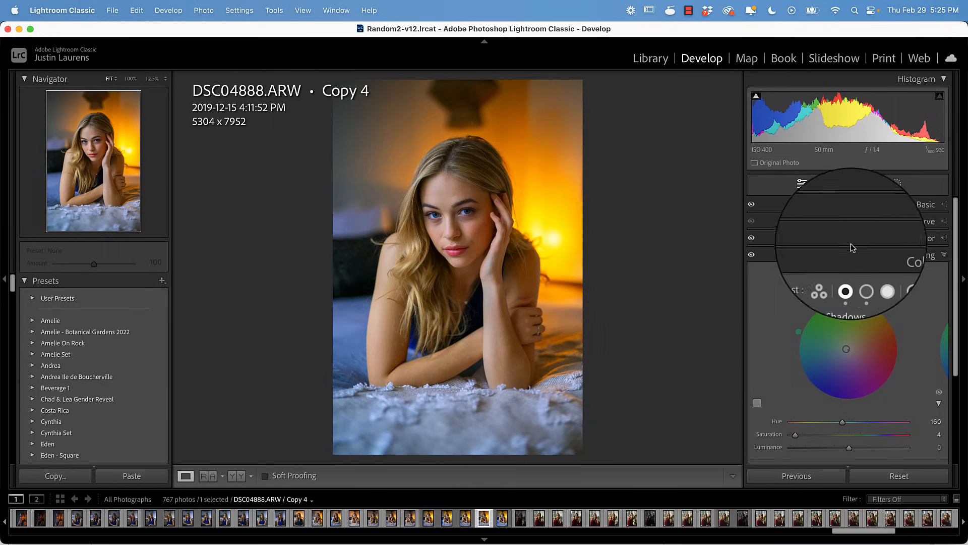
Create a second mask that selects the subject
click(896, 183)
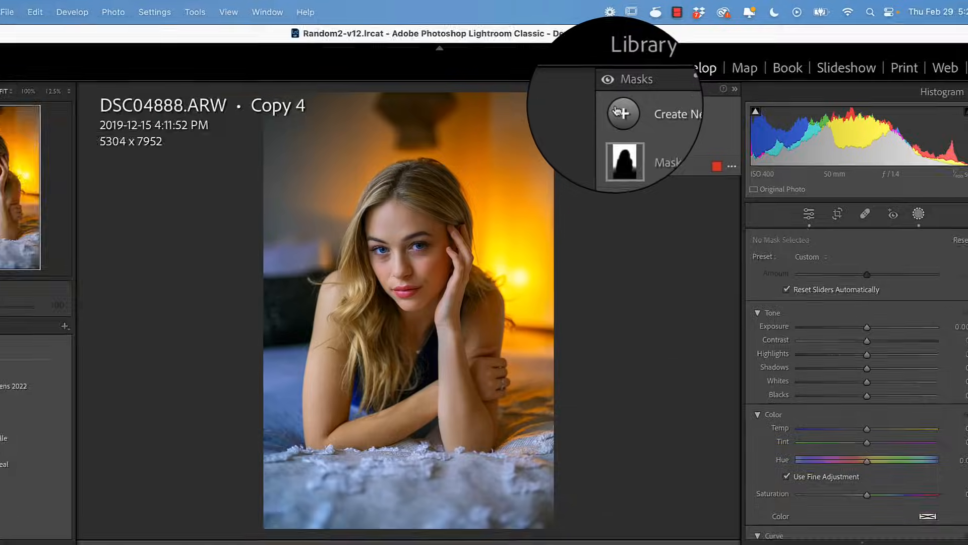
click(639, 95)
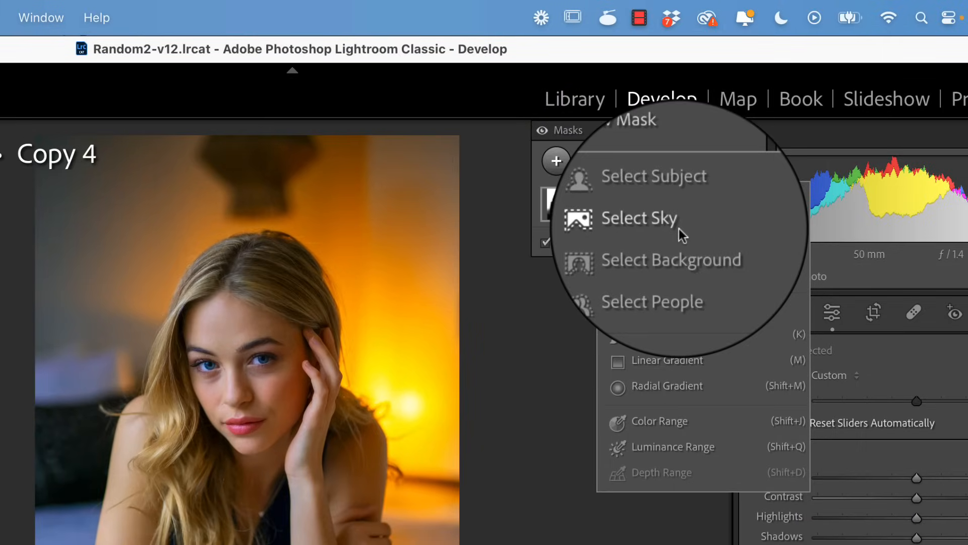
click(673, 175)
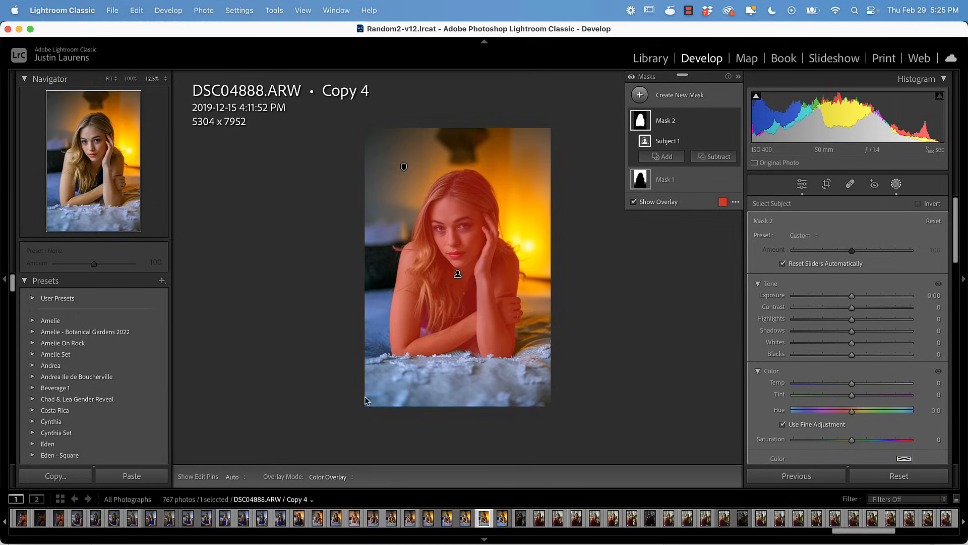
Add the bed in the foreground to the subject mask using a brush at size 26 and density 100
click(662, 156)
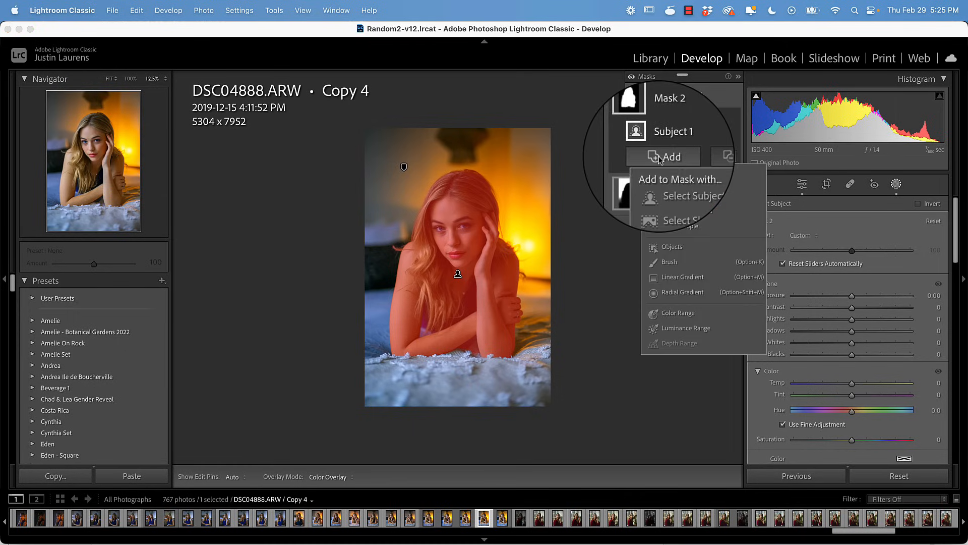
click(665, 261)
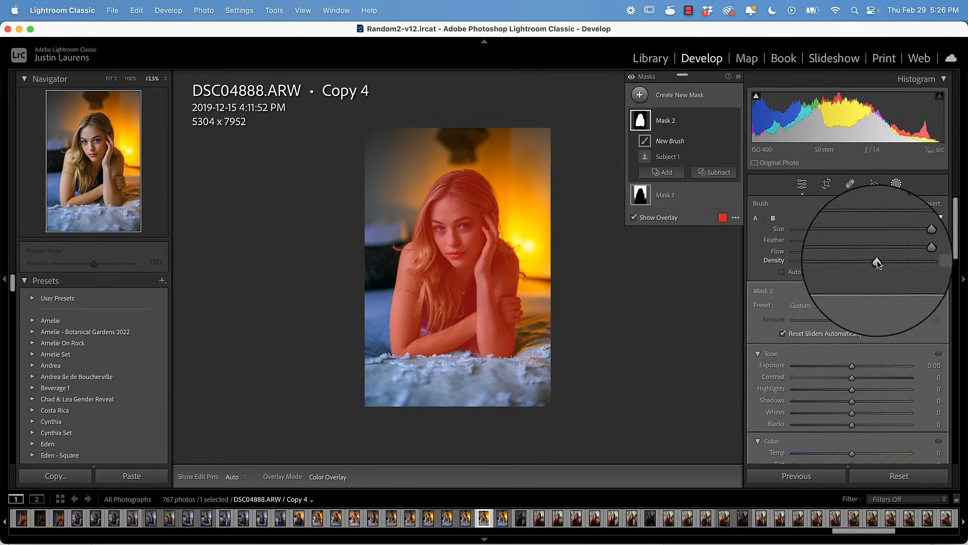
scroll(449, 417, up, 3)
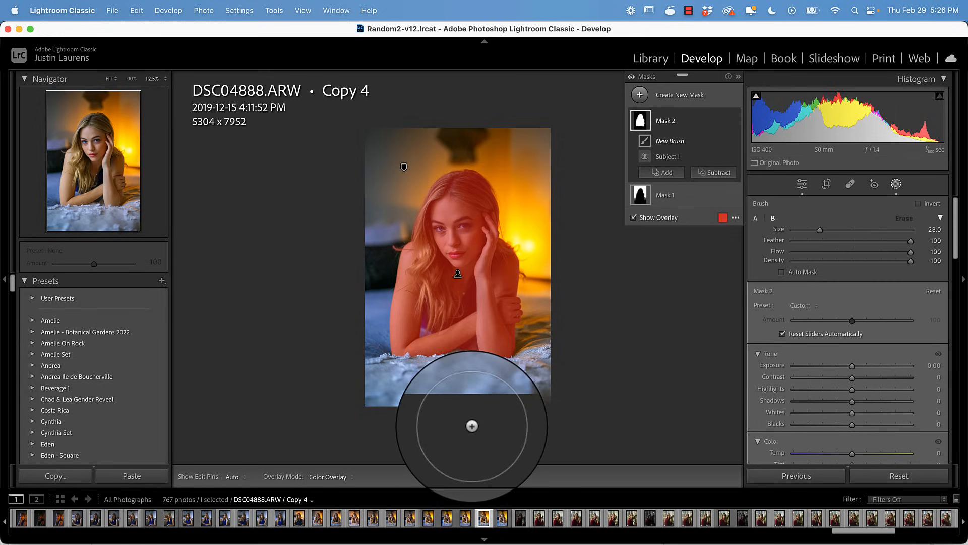
scroll(473, 425, up, 1)
mouse_move(474, 424)
mouse_down()
mouse_move(352, 417)
mouse_move(457, 420)
mouse_up()
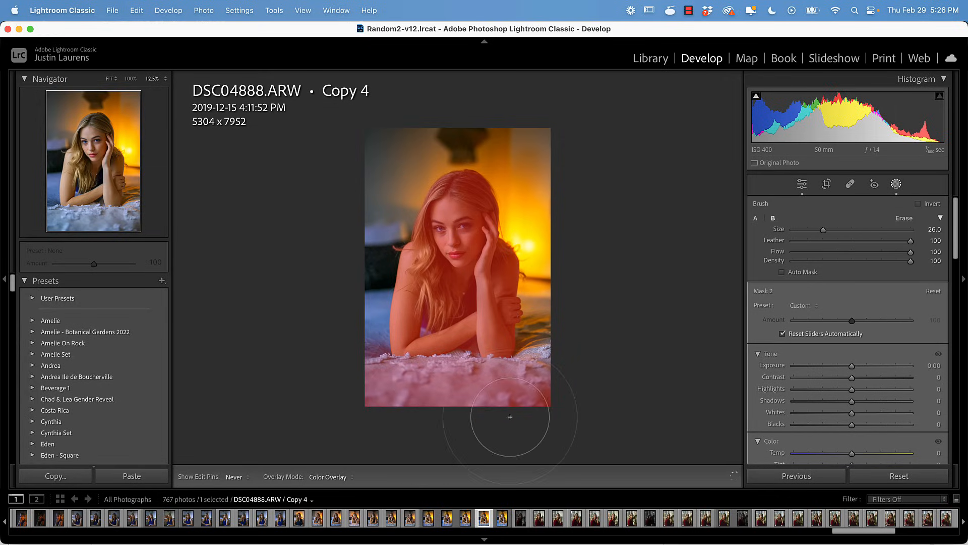
drag(406, 406, 363, 407)
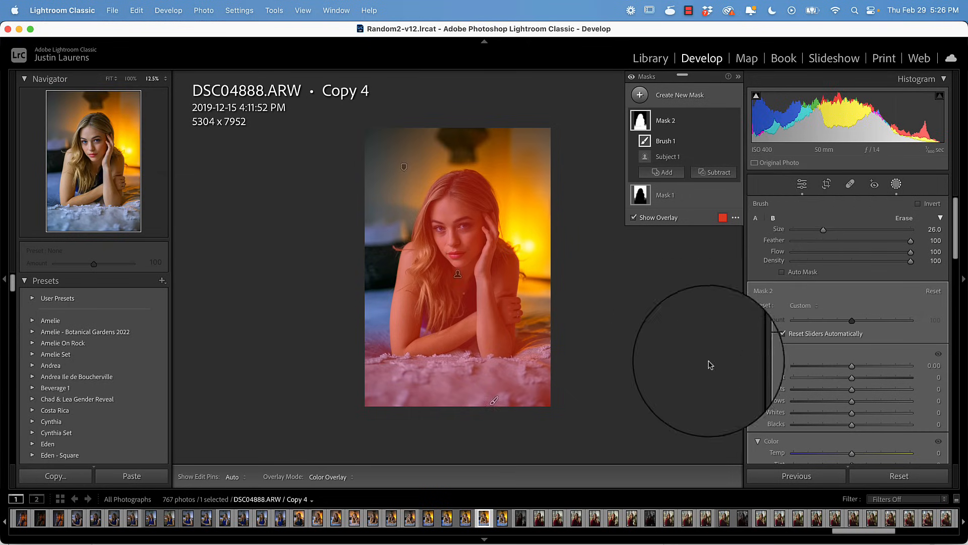
Set the subject mask's Exposure to 0.12
scroll(851, 356, down, 1)
drag(852, 352, 854, 352)
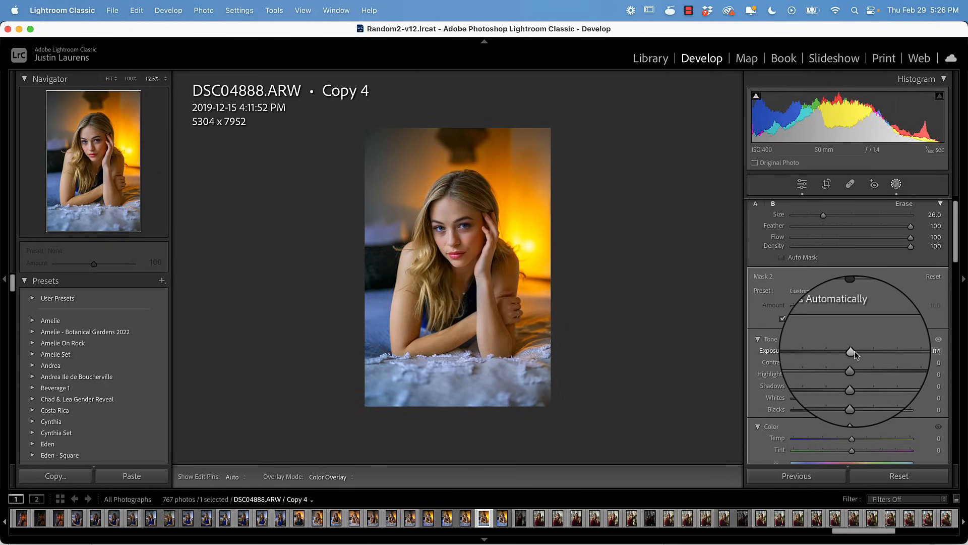
click(937, 351)
key(Down)
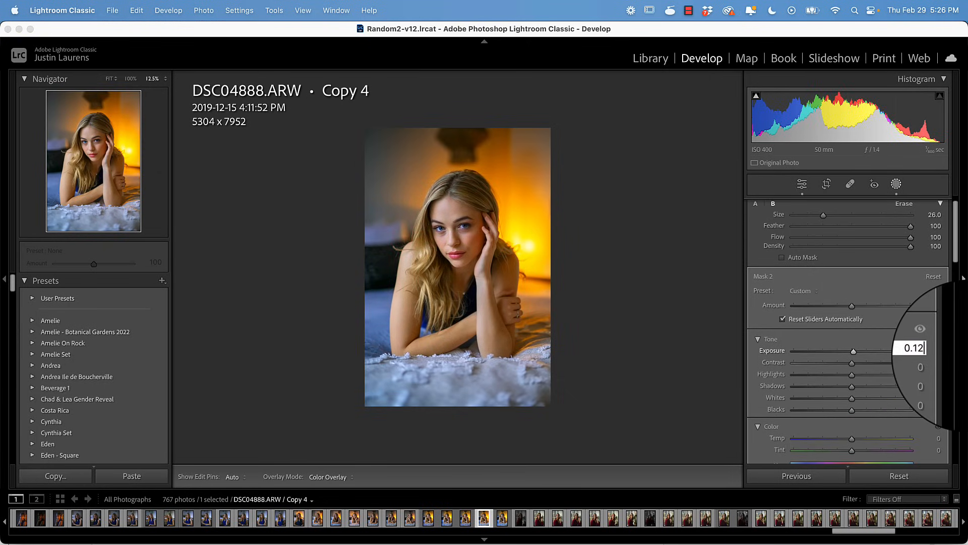
Set the subject mask's Blacks to -3 and its Temp to -8
key(Return)
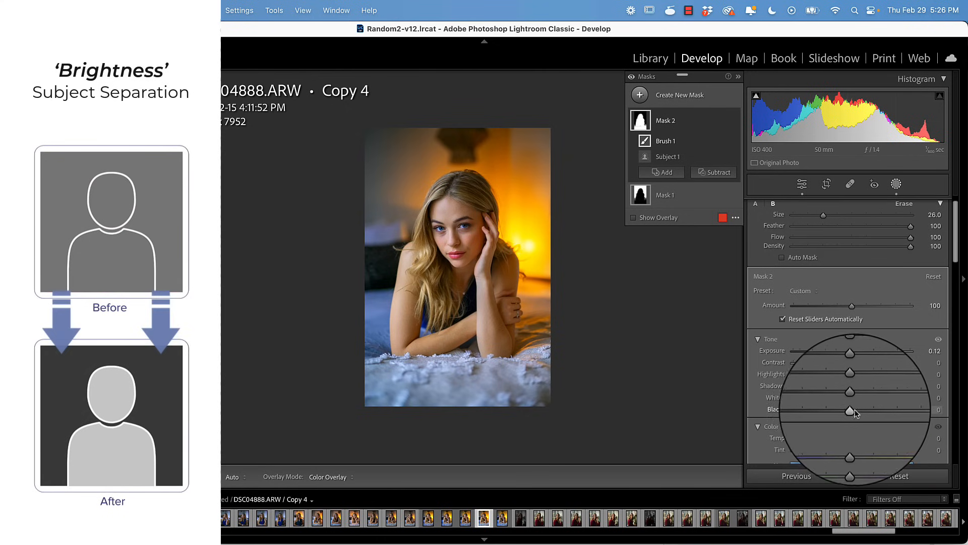
drag(851, 410, 851, 412)
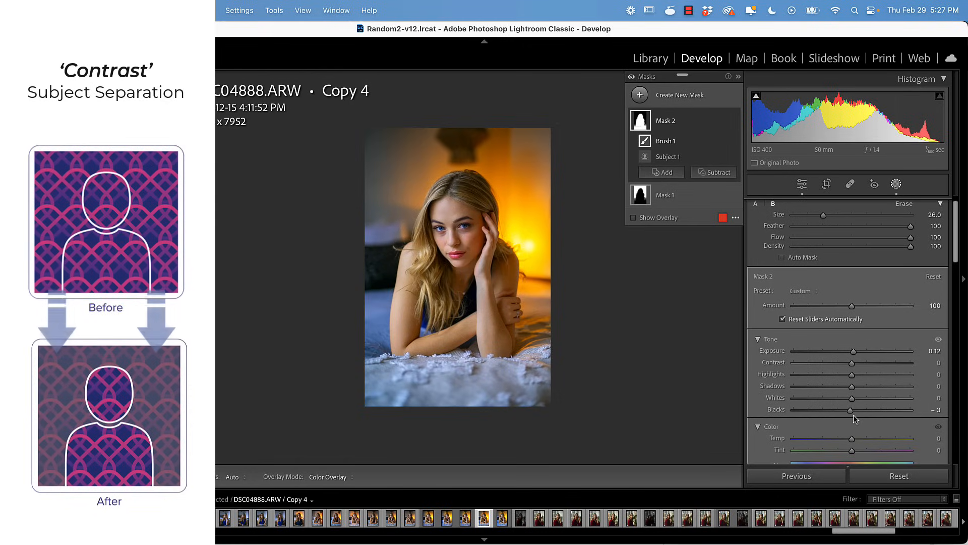
scroll(854, 415, down, 3)
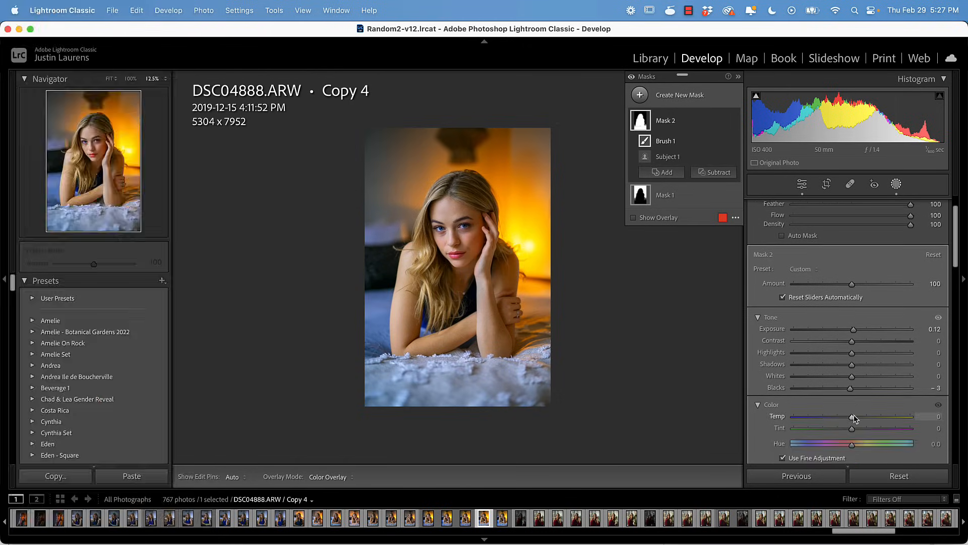
click(852, 396)
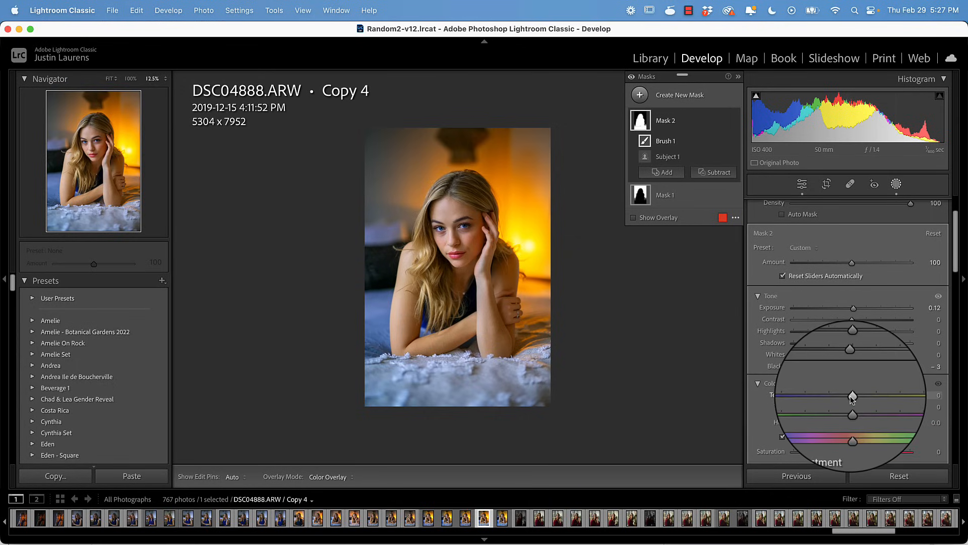
drag(851, 396, 847, 396)
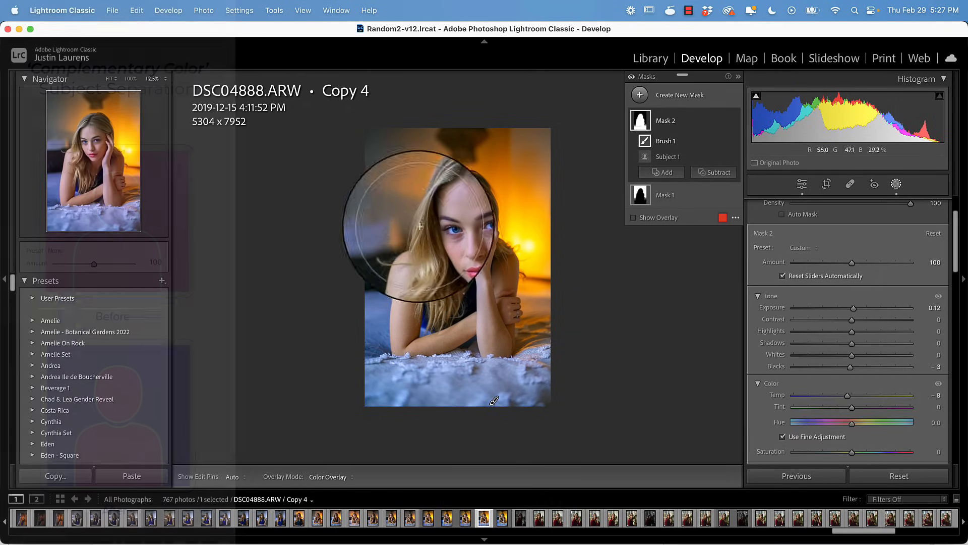
Set the subject mask's Saturation to 2
click(896, 183)
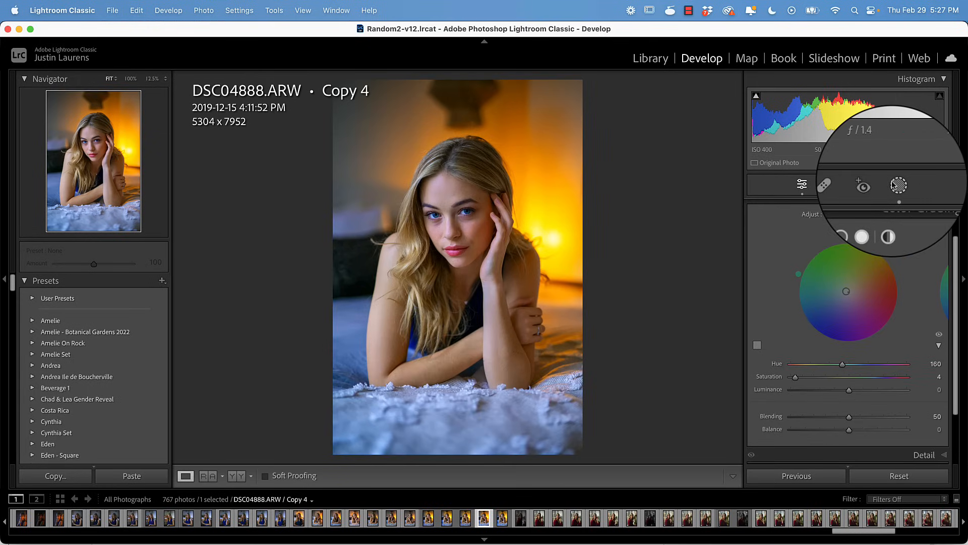
click(896, 183)
scroll(783, 354, down, 2)
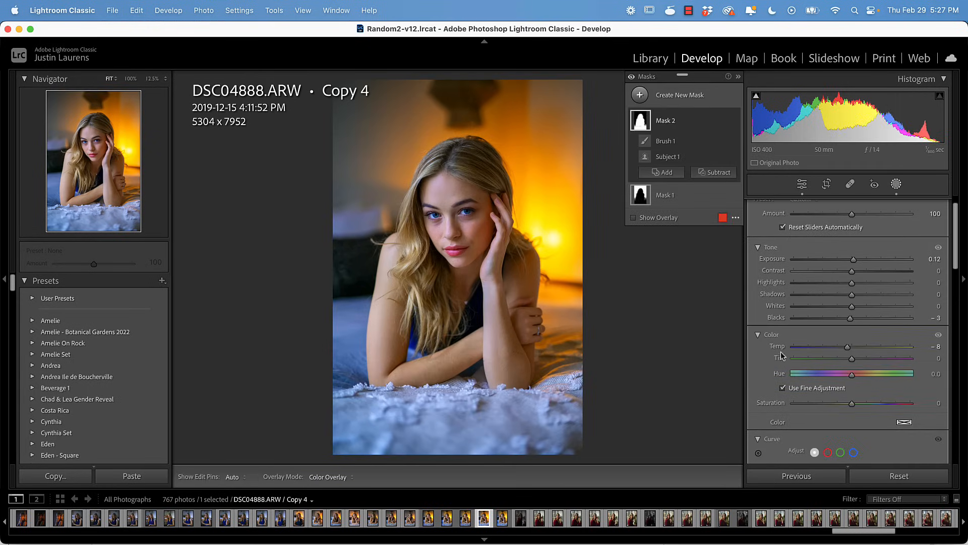
drag(852, 395, 854, 395)
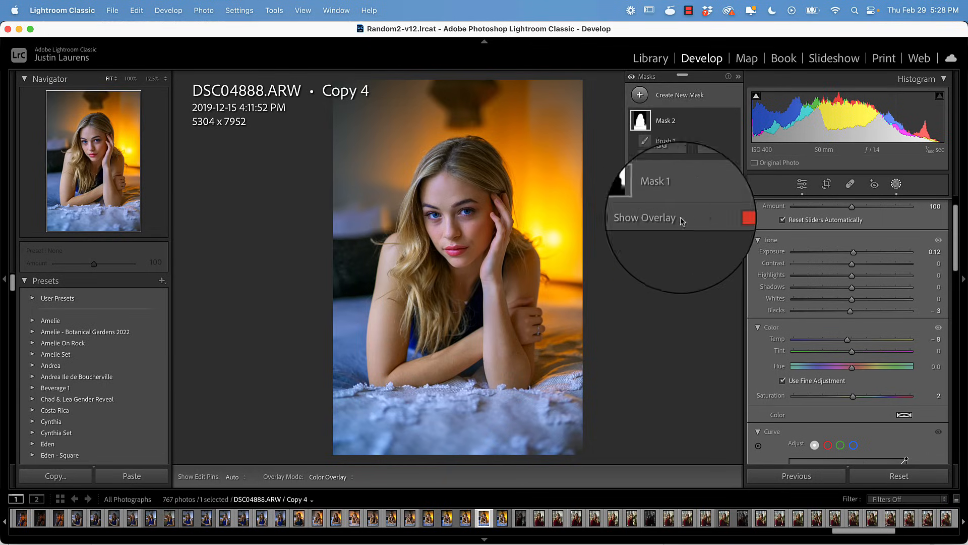
Create a third mask with a large oval radial gradient and center it over the woman
mouse_move(639, 121)
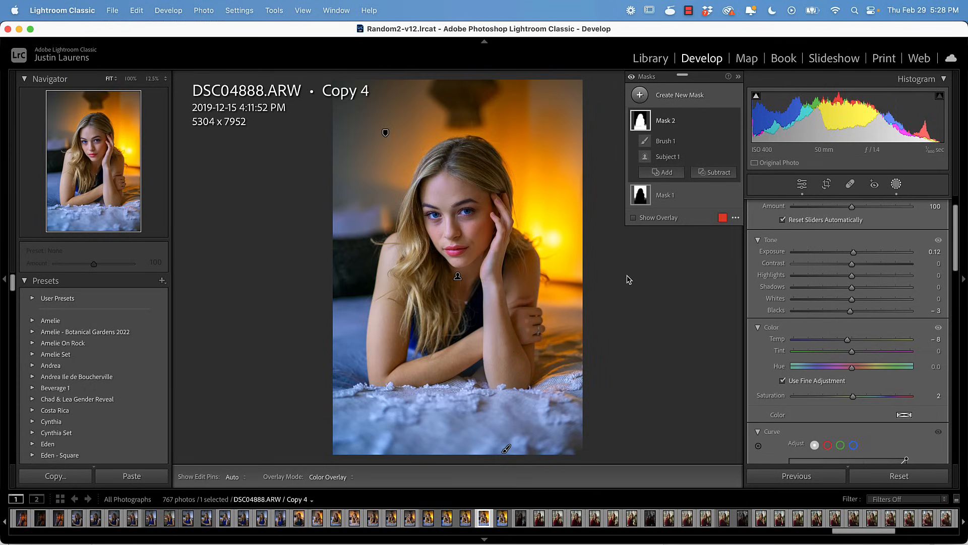
key(shift+m)
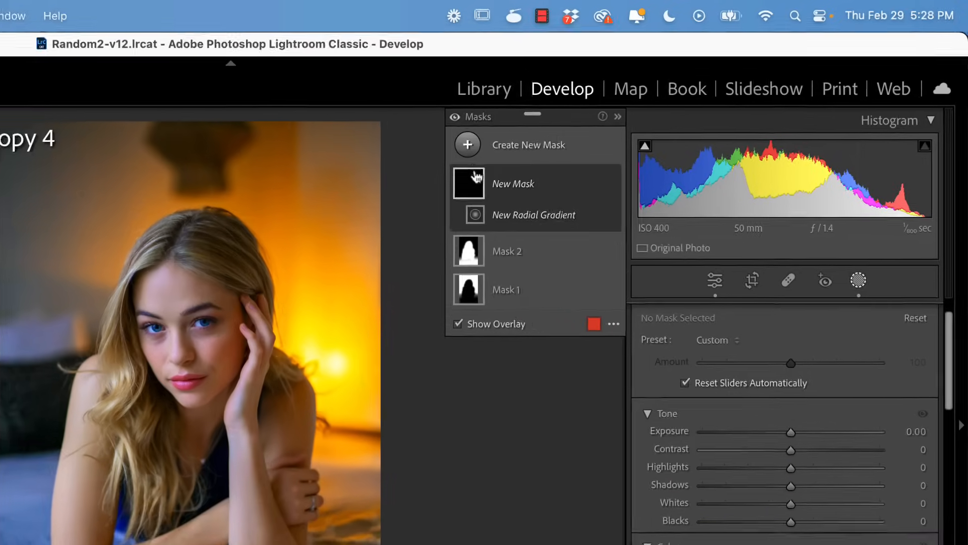
click(467, 146)
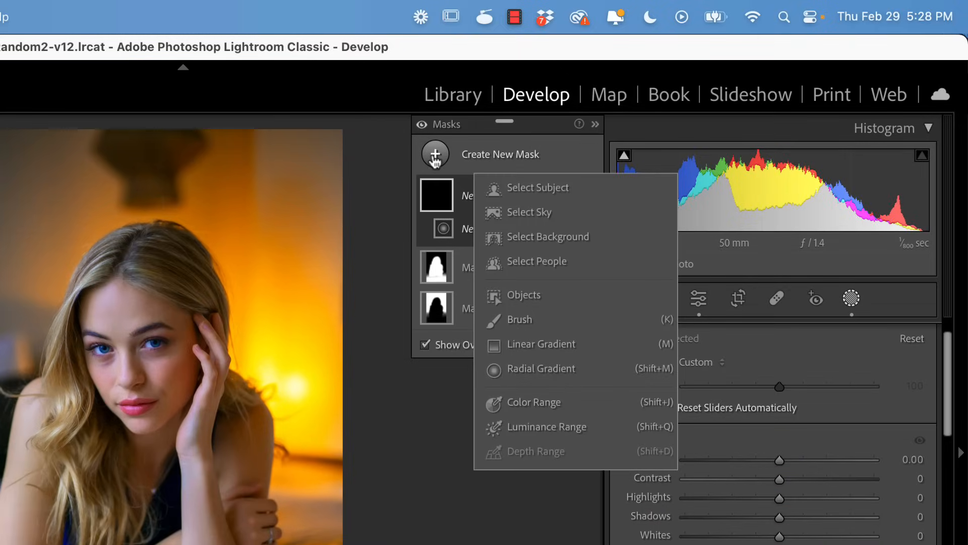
click(527, 366)
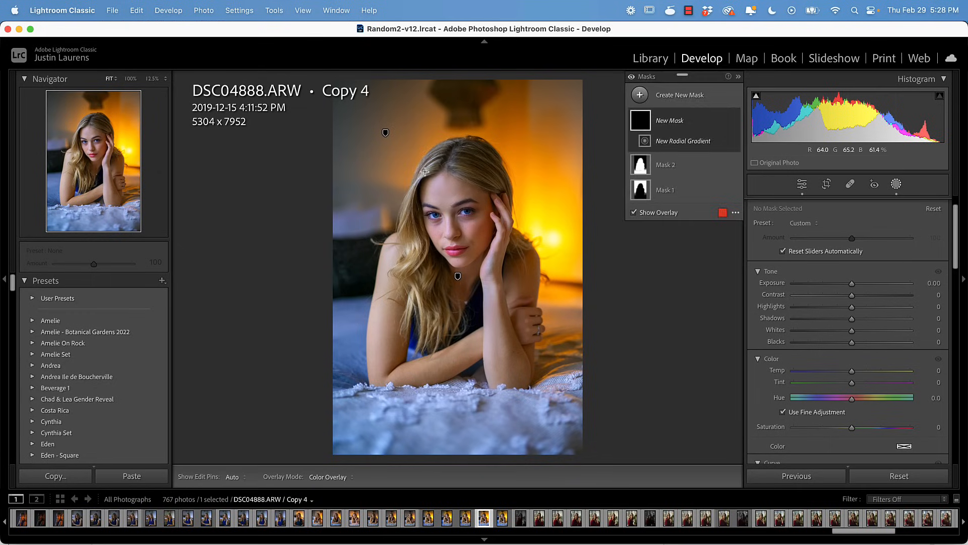
drag(86, 278, 219, 510)
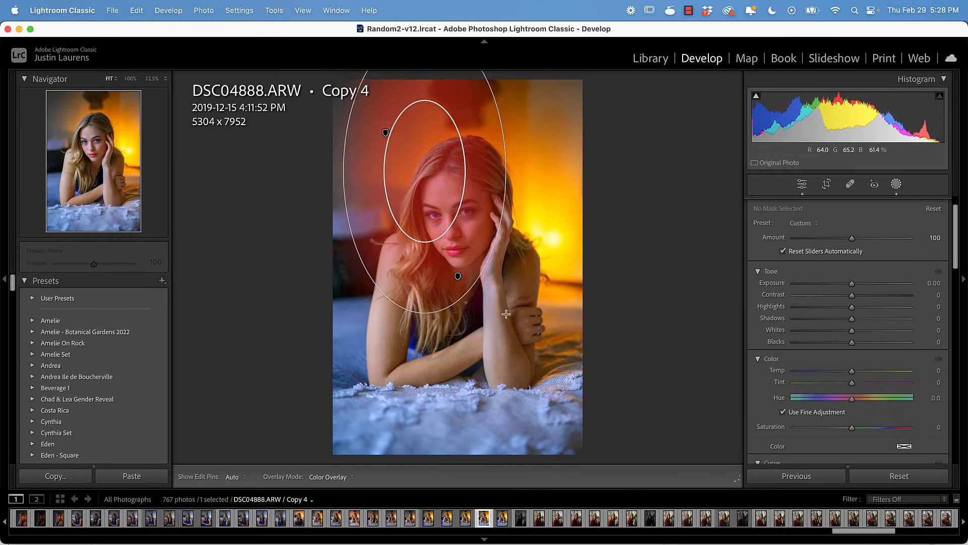
drag(507, 314, 554, 378)
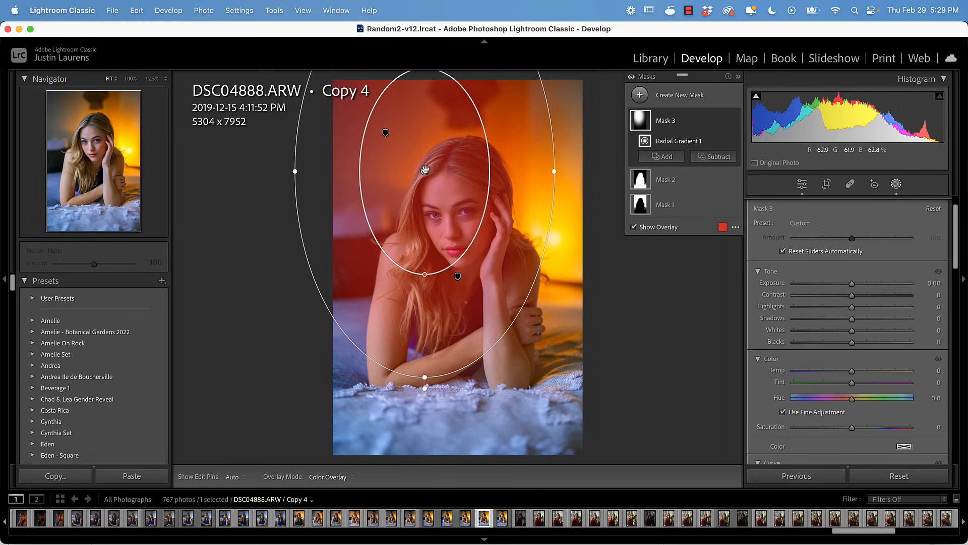
drag(425, 169, 457, 266)
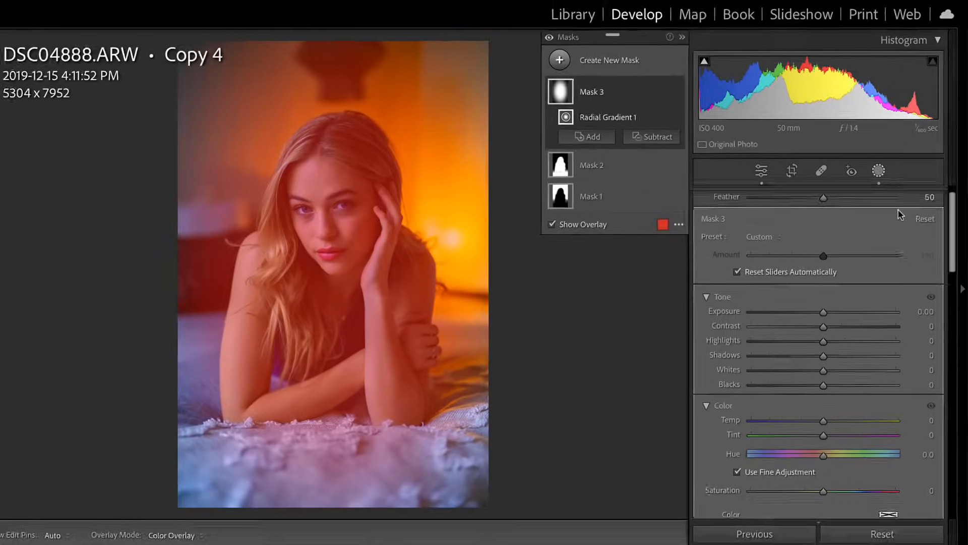
Invert the radial gradient so it affects the area around the woman
scroll(900, 216, up, 1)
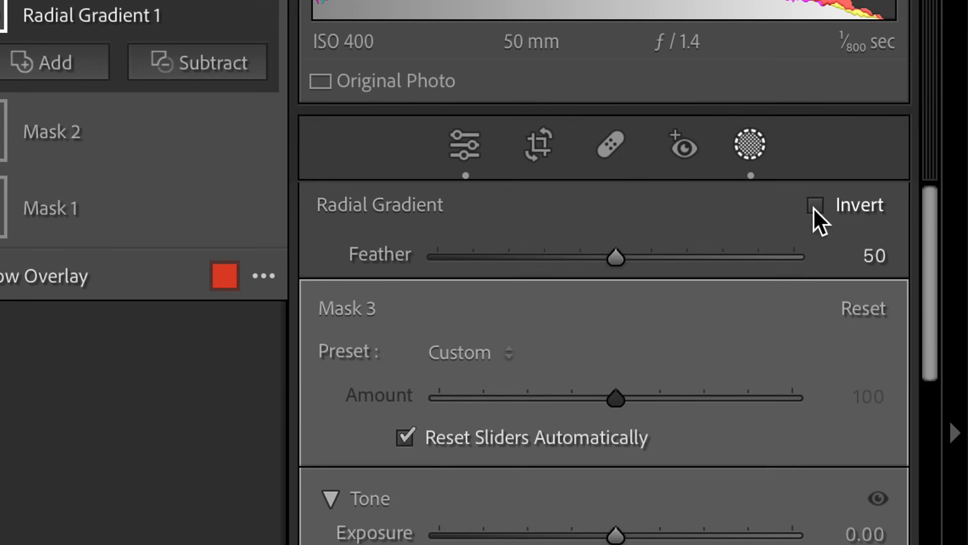
click(901, 193)
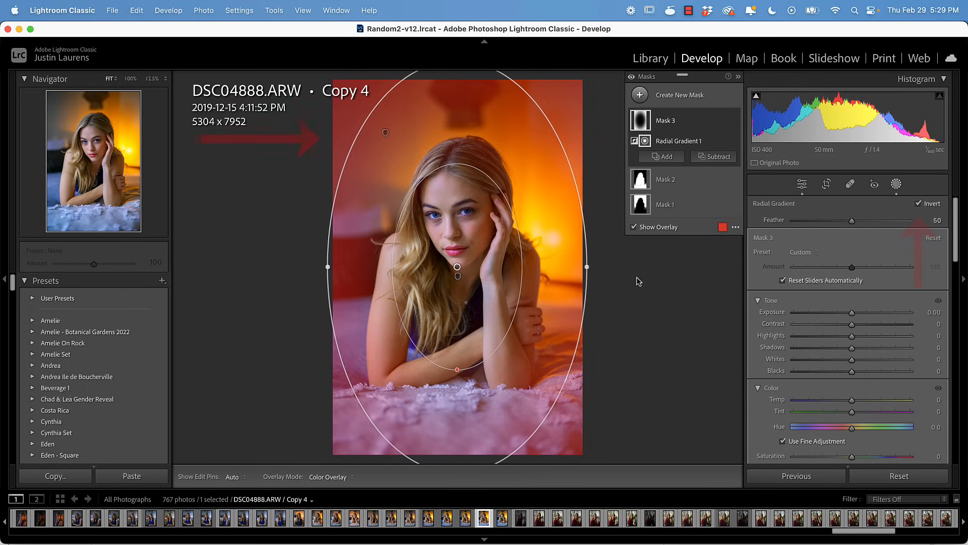
key(super+shift+z)
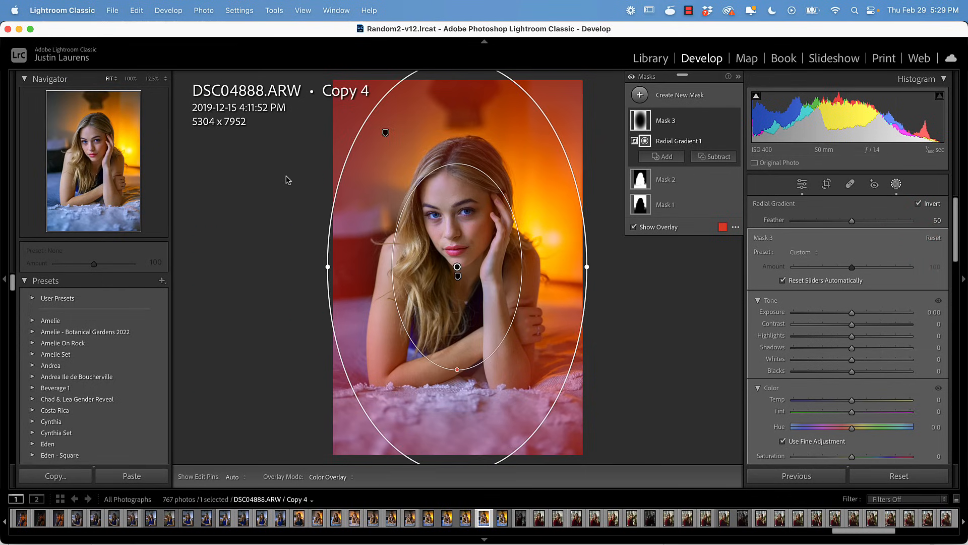
Set the radial gradient mask's Exposure to -0.29
drag(851, 312, 849, 312)
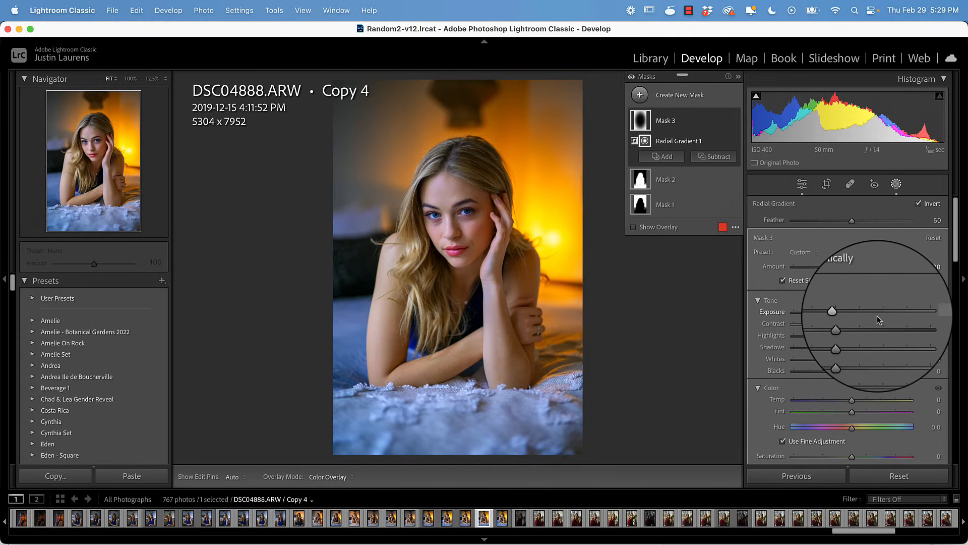
click(934, 312)
key(Down)
key(Down)
key(Down)
key(Down)
key(Down)
key(Down)
key(Down)
key(Down)
key(Down)
key(Down)
key(Down)
key(Down)
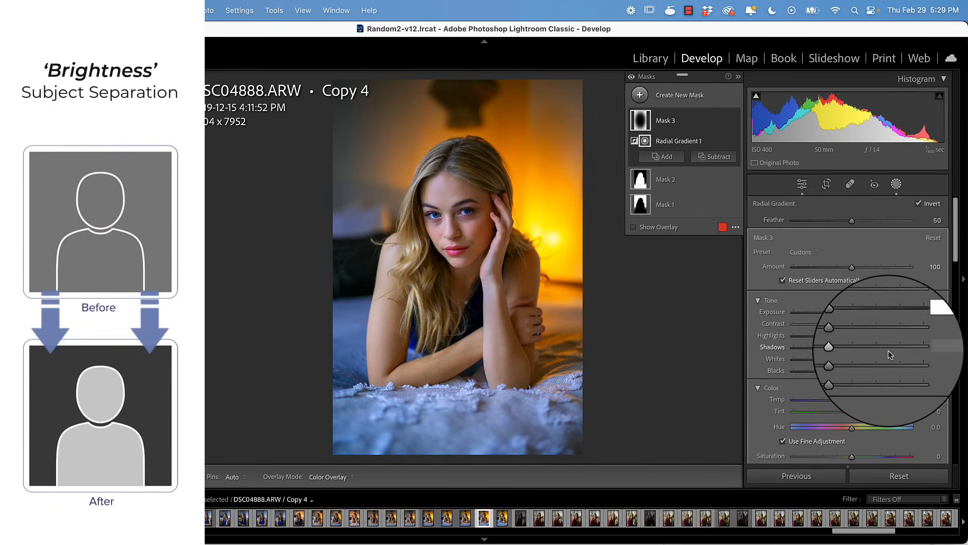
Set the radial gradient mask's Contrast to -11 and its Whites to -16
drag(852, 324, 846, 324)
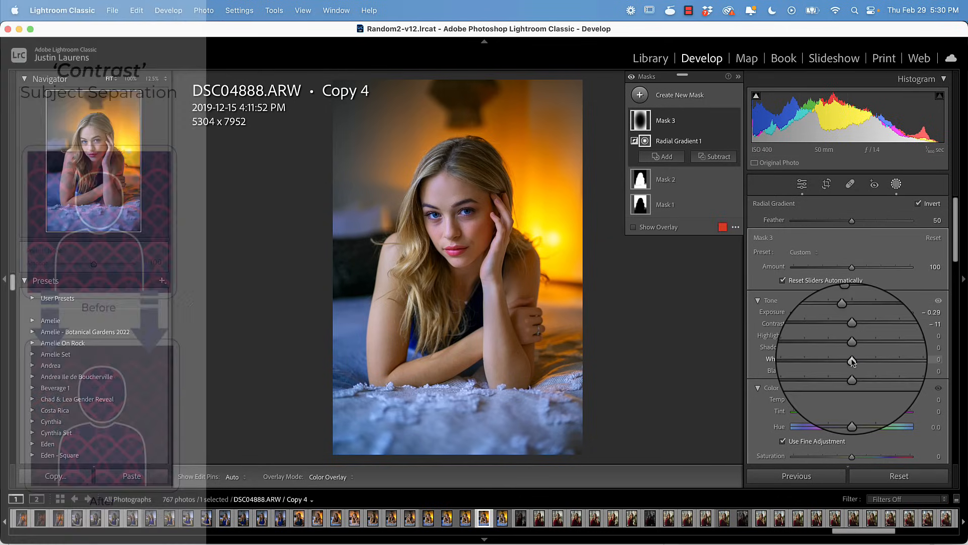
drag(852, 359, 843, 361)
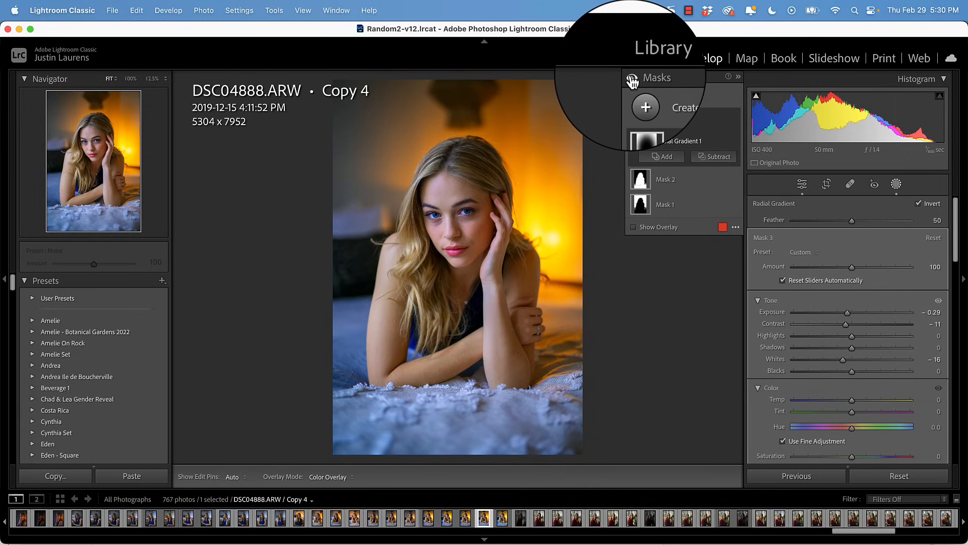
Compare the photo with and without all mask adjustments by repeatedly toggling the masks' visibility
click(631, 79)
click(631, 80)
click(631, 80)
click(631, 80)
click(632, 80)
click(632, 80)
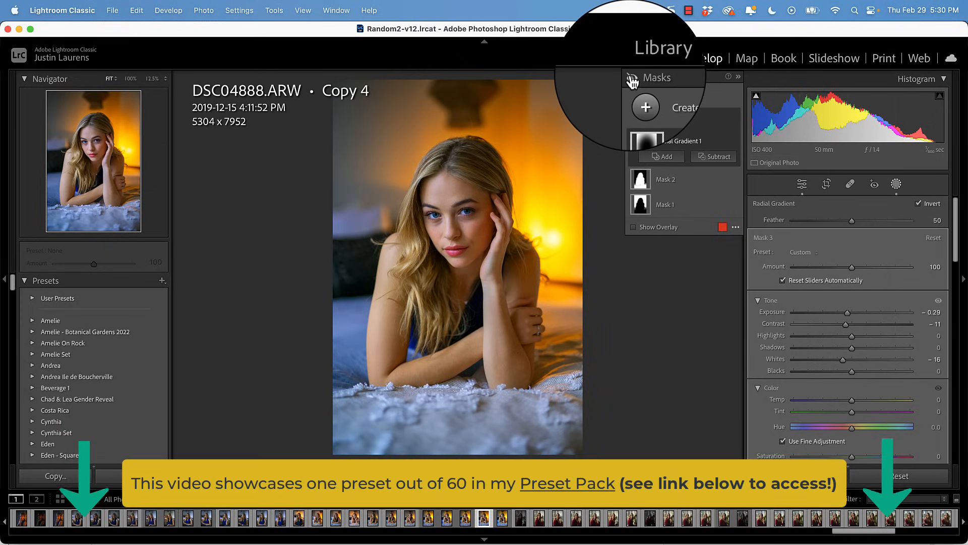
click(631, 80)
click(632, 79)
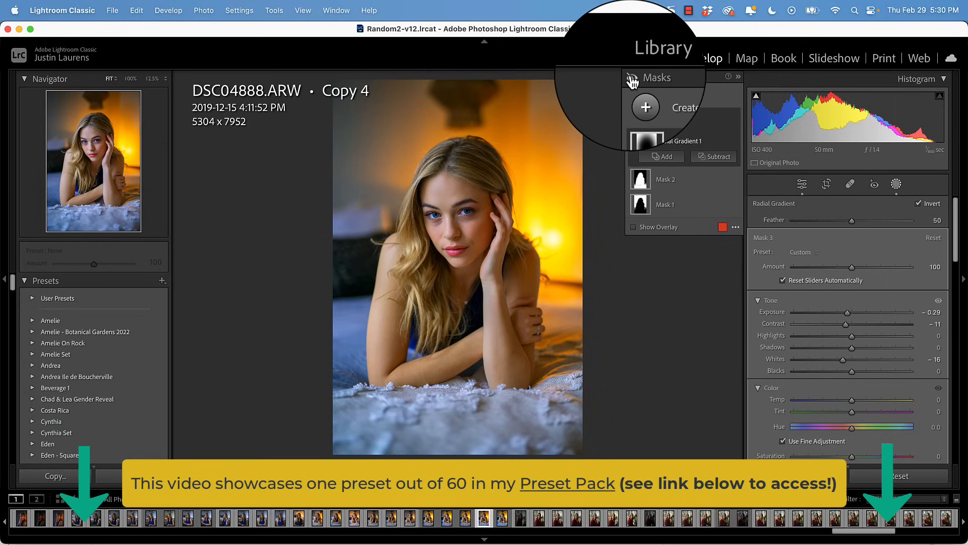
click(632, 80)
click(632, 80)
click(632, 80)
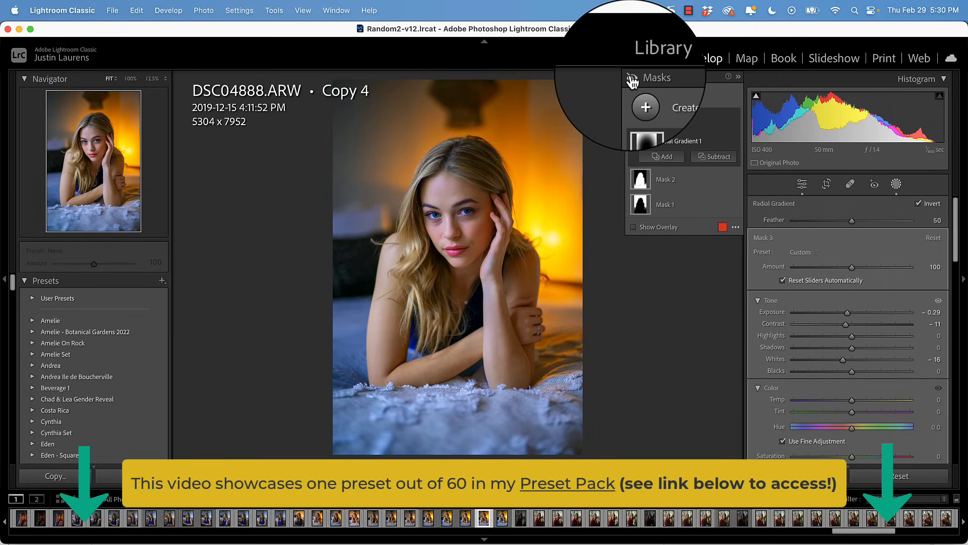
click(631, 80)
click(631, 80)
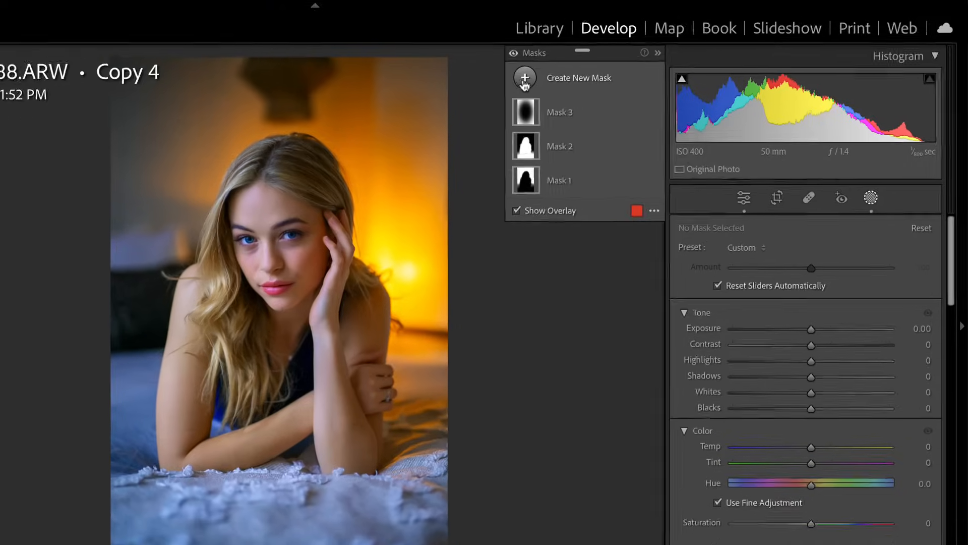
Create a fourth mask that selects the background and intersect it with a brush
click(639, 95)
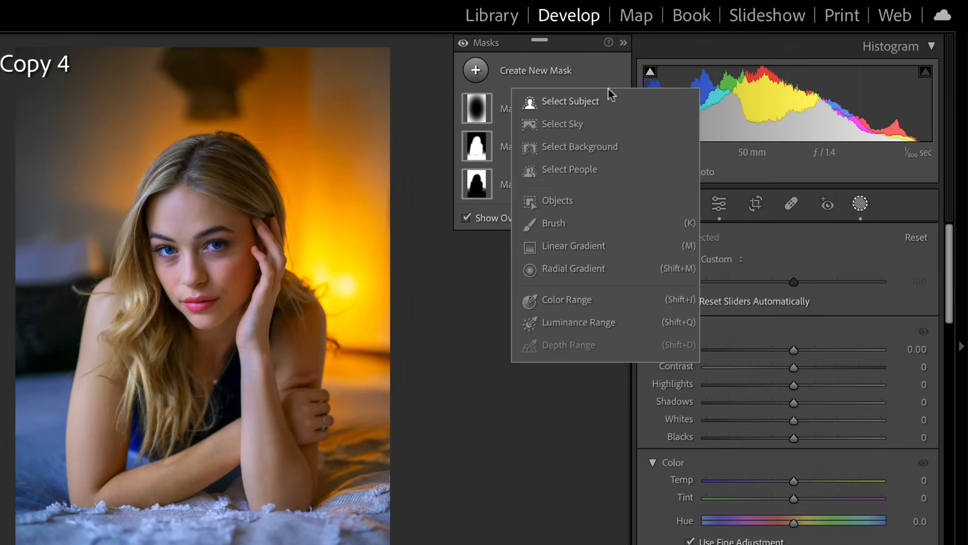
click(567, 148)
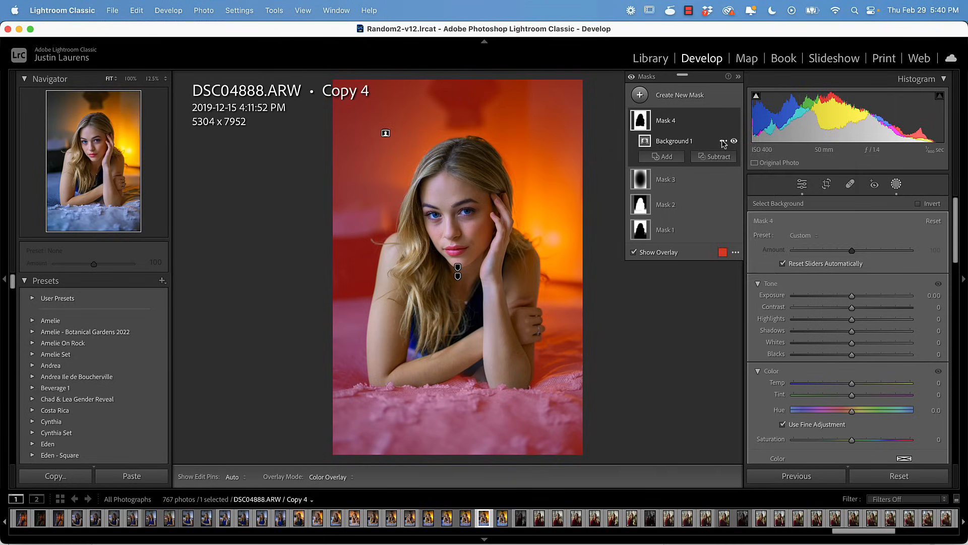
click(723, 141)
mouse_move(758, 197)
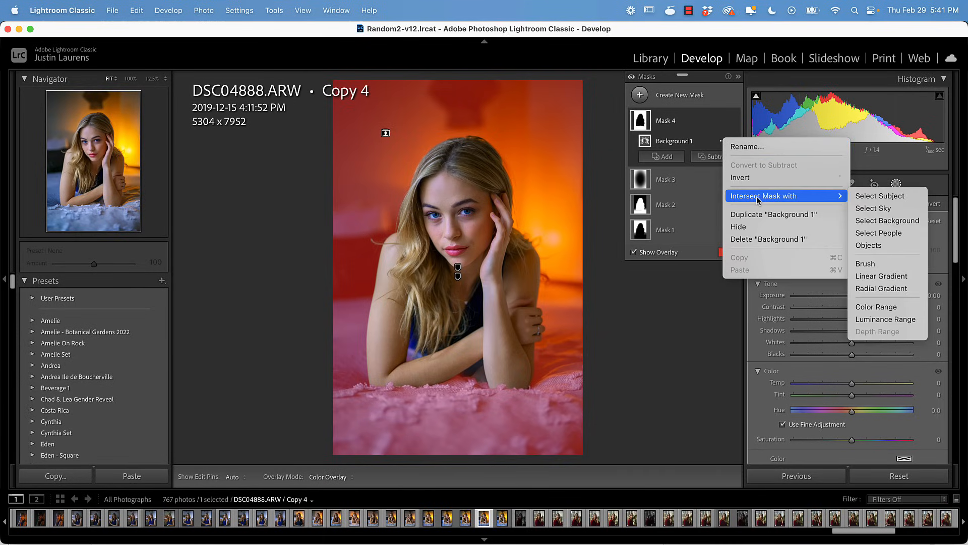
click(872, 263)
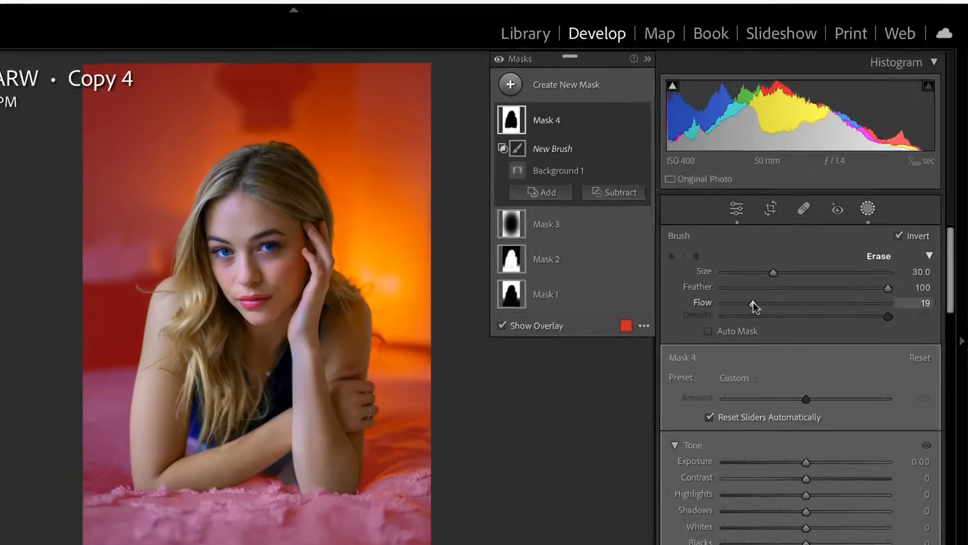
Paint the wall behind the woman into the intersected background mask with the inverted brush in Erase mode at size 32 and flow 100
drag(752, 302, 822, 302)
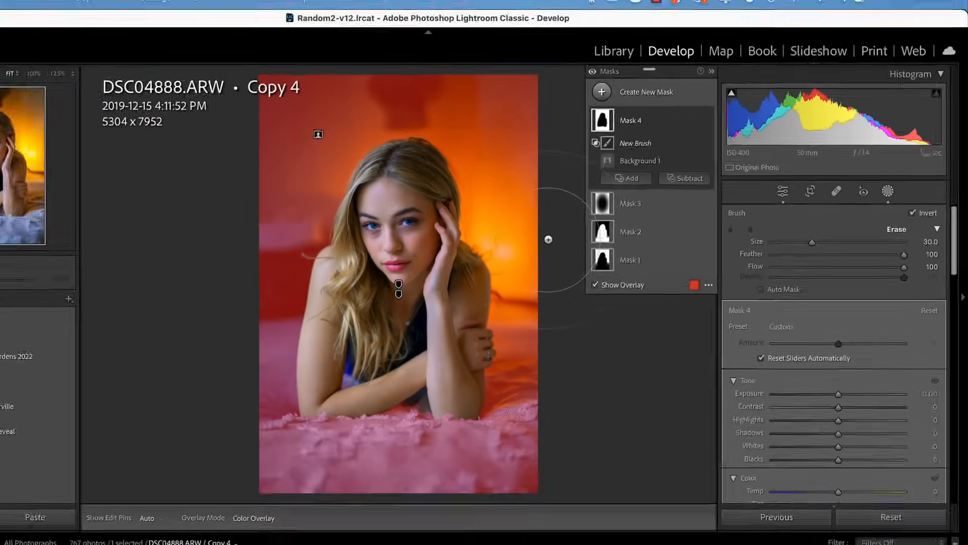
scroll(321, 295, up, 1)
key(h)
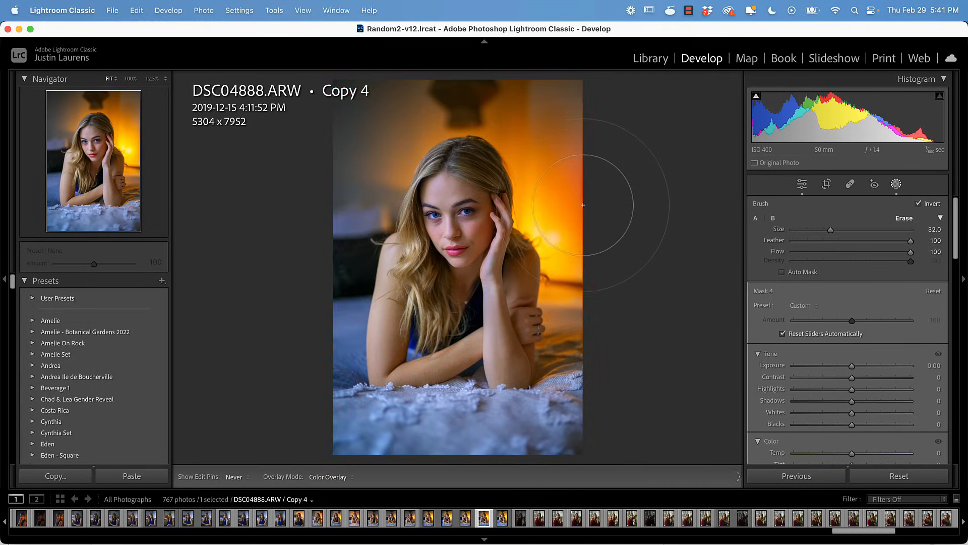
scroll(580, 214, down, 1)
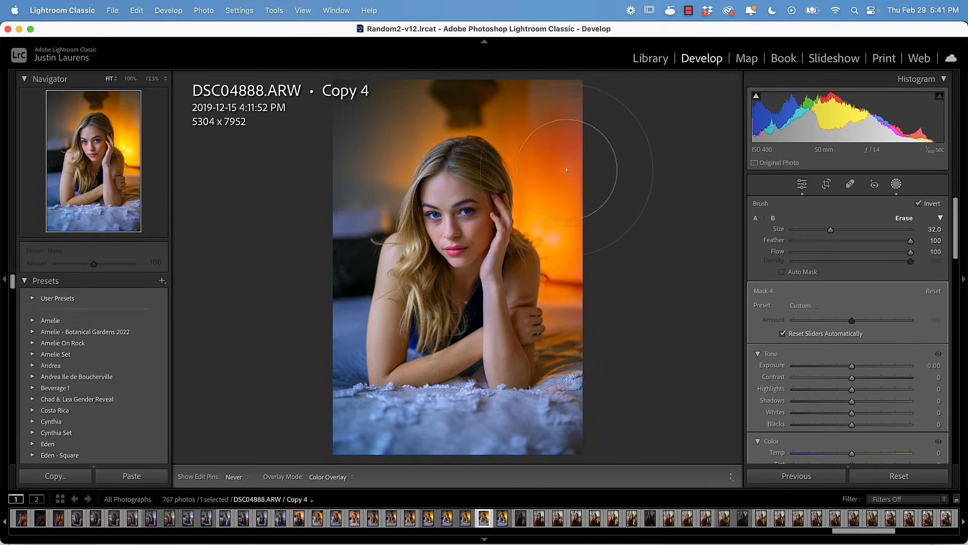
mouse_move(567, 170)
mouse_down()
mouse_move(569, 148)
mouse_move(525, 124)
mouse_move(453, 120)
mouse_move(434, 131)
mouse_up()
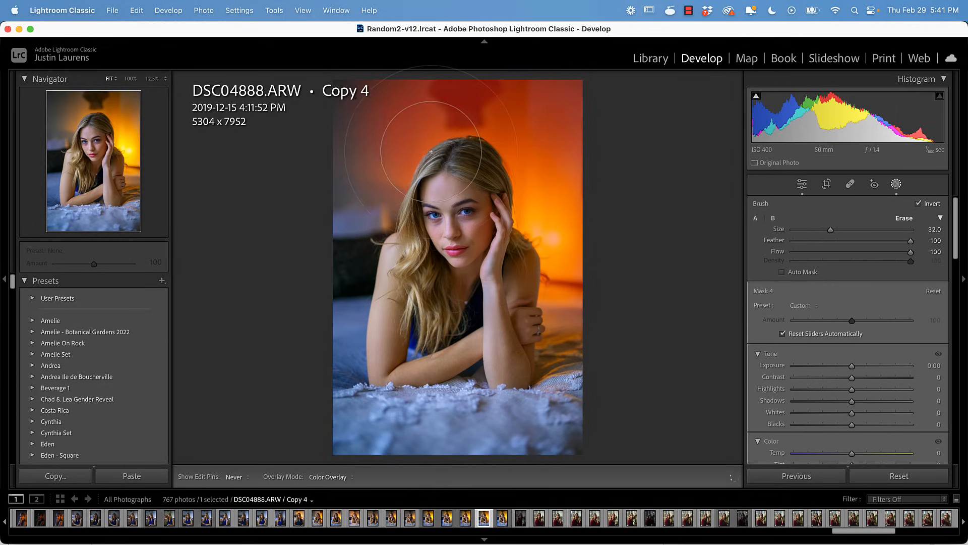
key(h)
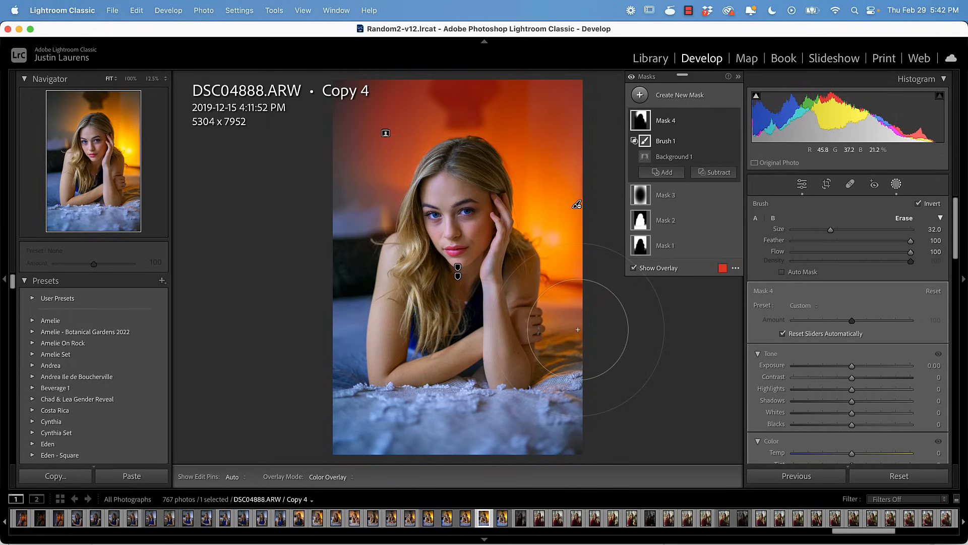
Set the background wall mask's Temp to 17, Tint to -12, Hue to 2.4 and Saturation to -15
scroll(853, 353, down, 5)
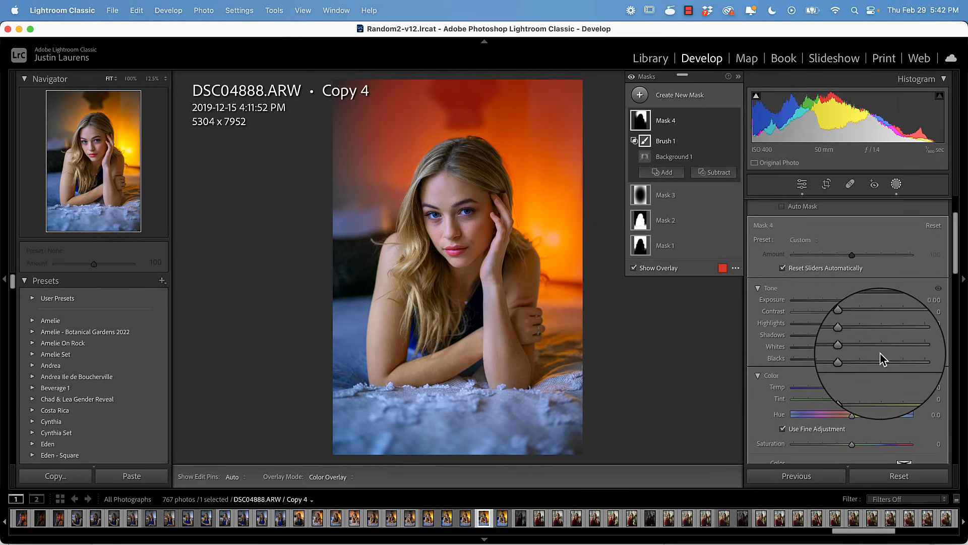
drag(852, 379, 842, 416)
scroll(845, 394, down, 2)
scroll(842, 417, down, 4)
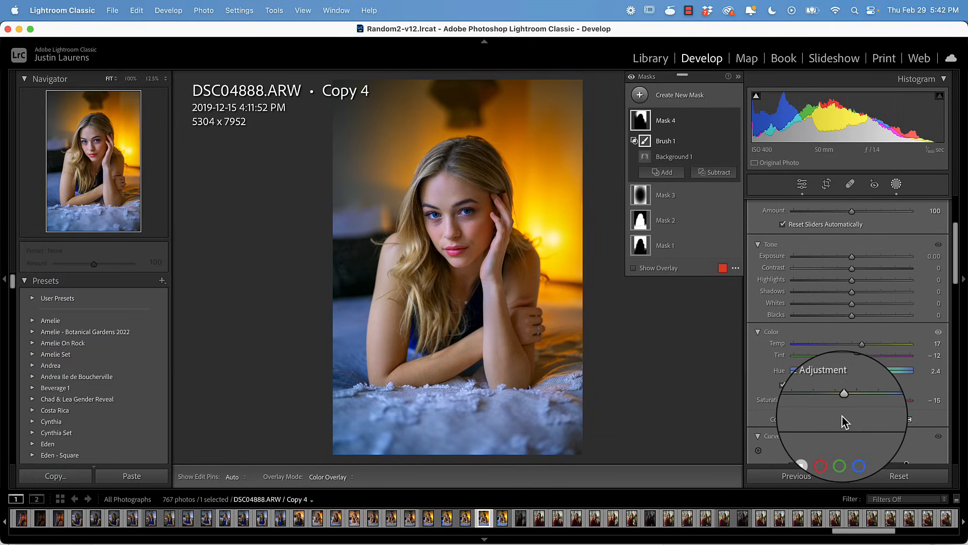
Add a midtone point to the mask's green channel curve and raise it slightly to input 138, output 145
scroll(842, 416, down, 4)
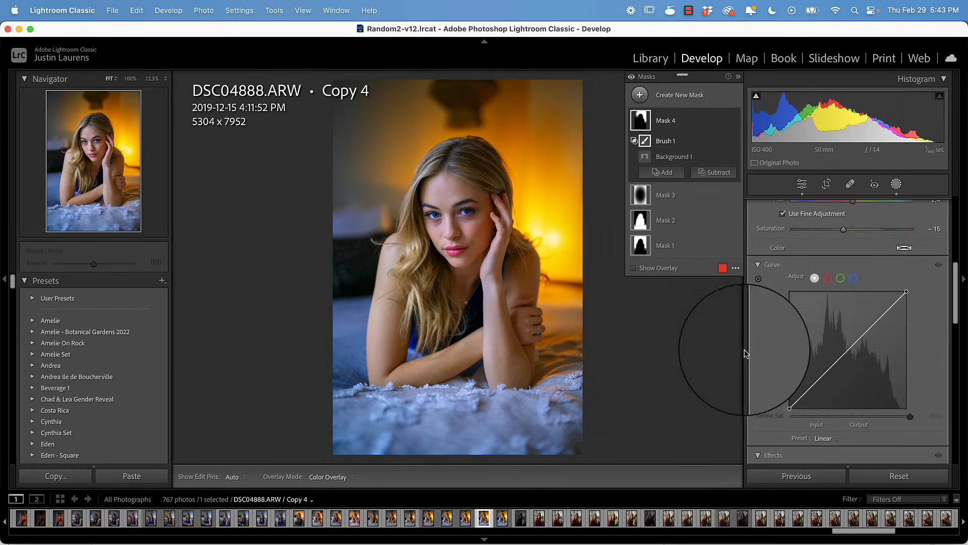
click(835, 278)
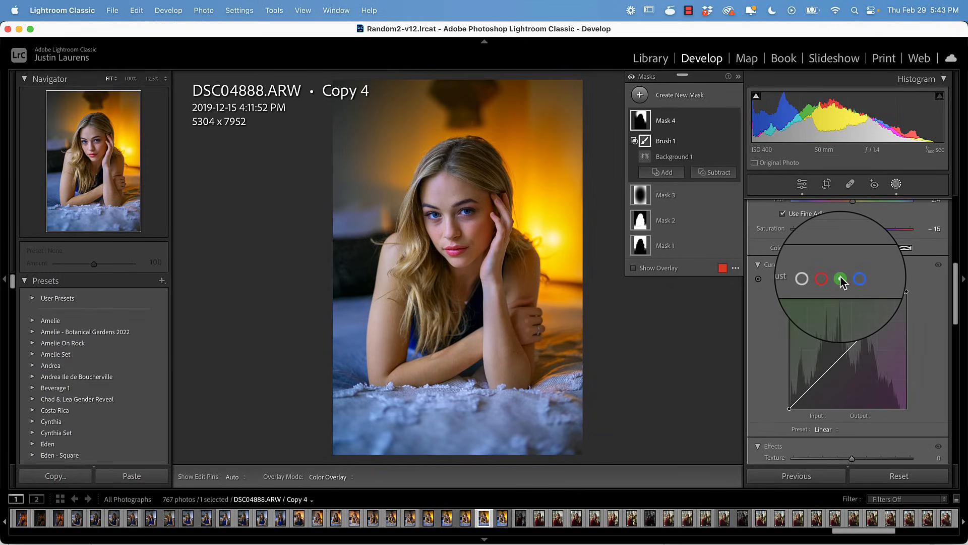
click(851, 347)
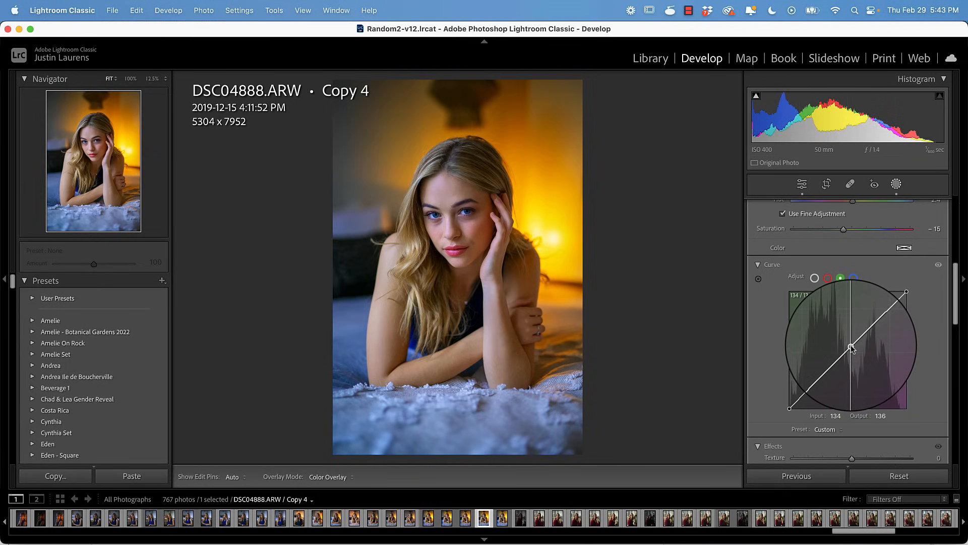
drag(851, 344, 851, 341)
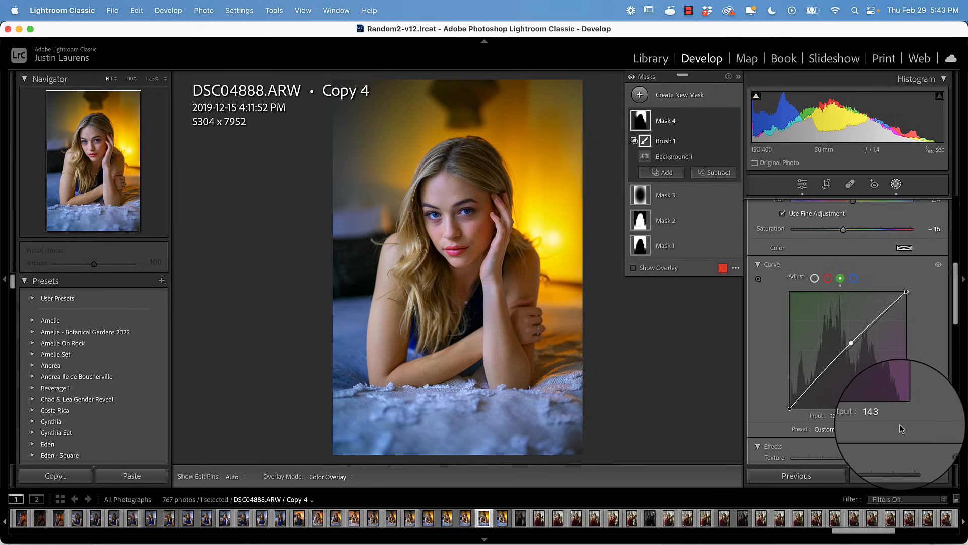
click(840, 417)
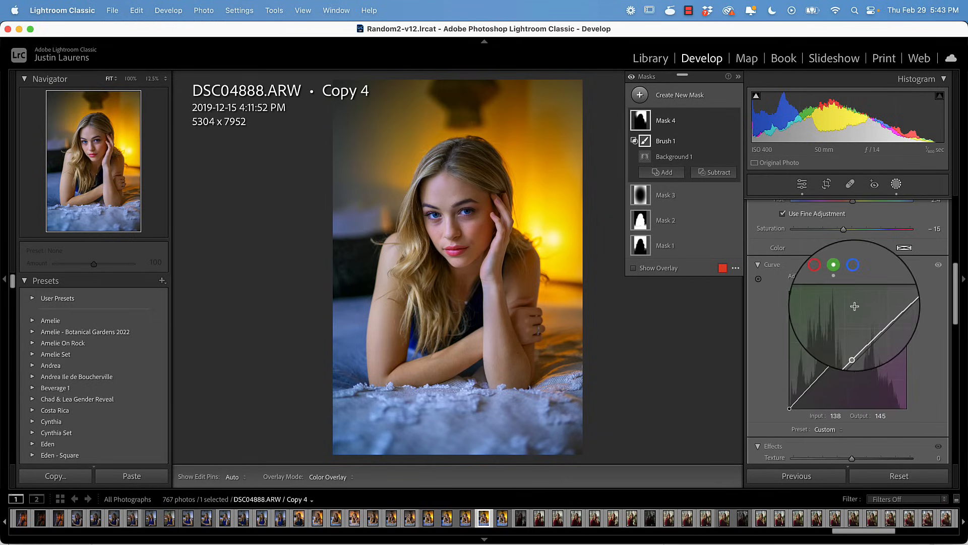
Add a midtone point at about input 141 to the mask's blue channel curve and raise it slightly
click(853, 279)
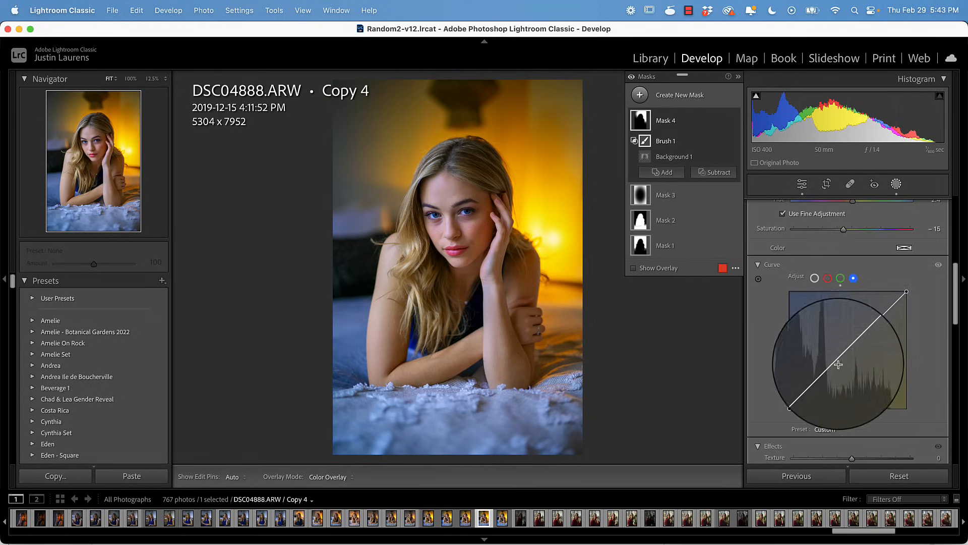
drag(852, 349, 854, 339)
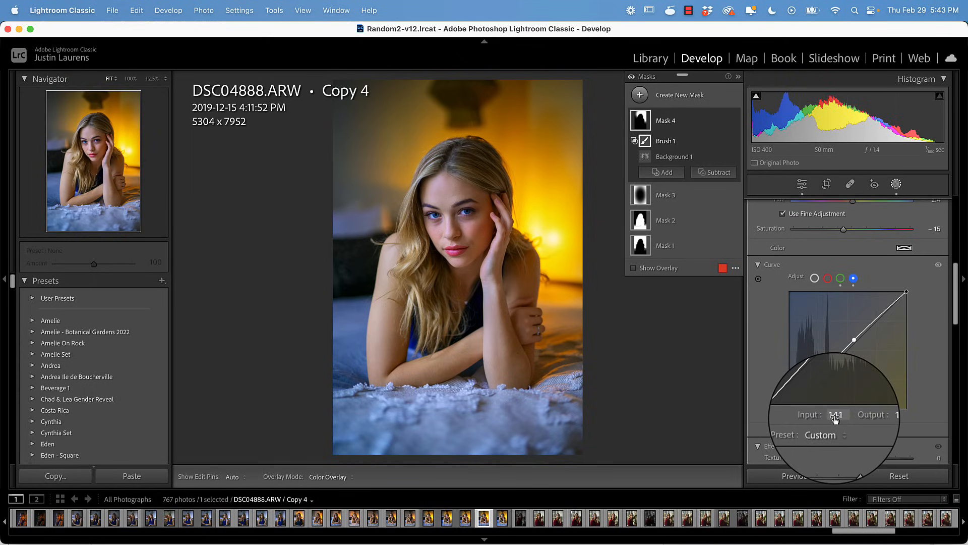
click(835, 415)
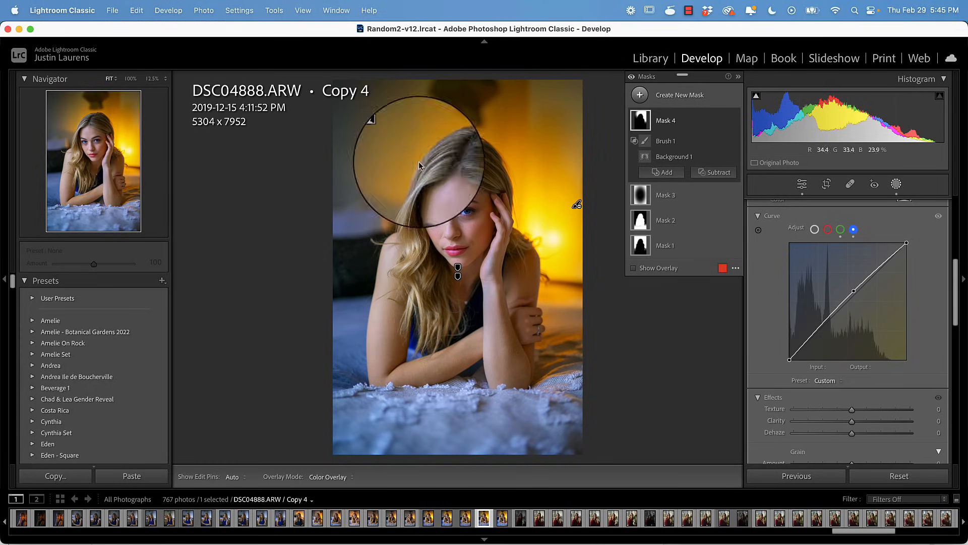
Create a fifth mask with a brush and paint it over the upper wall behind the woman
key(k)
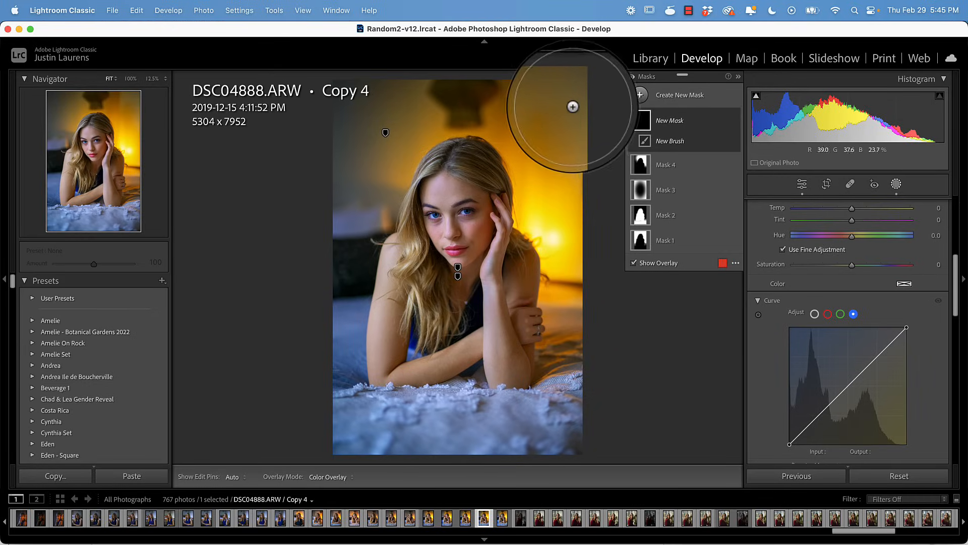
click(559, 104)
mouse_move(560, 107)
mouse_down()
mouse_move(486, 118)
mouse_move(384, 113)
mouse_up()
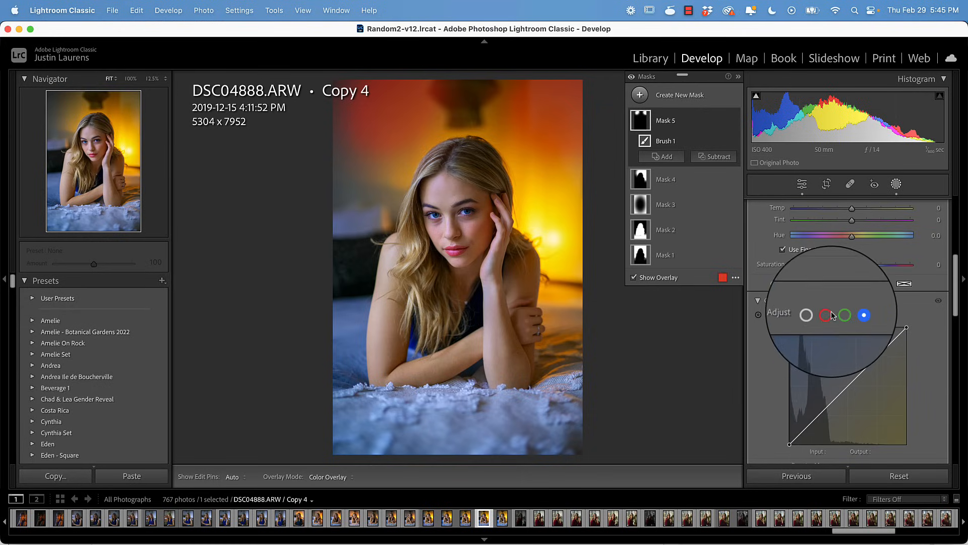
Slightly raise the midtones of the wall brush mask's red channel curve and set its Tint to -5, checking the mask's effect
click(827, 314)
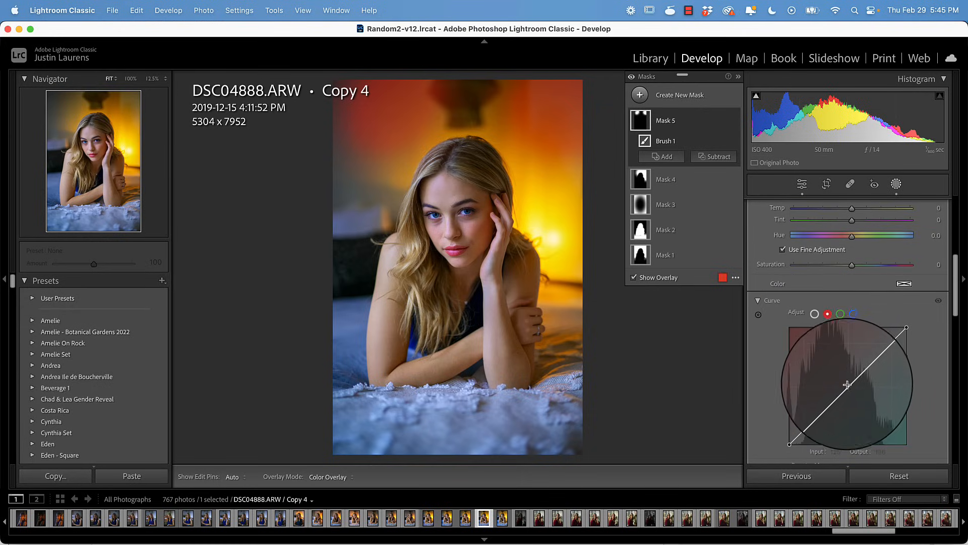
drag(849, 387, 845, 381)
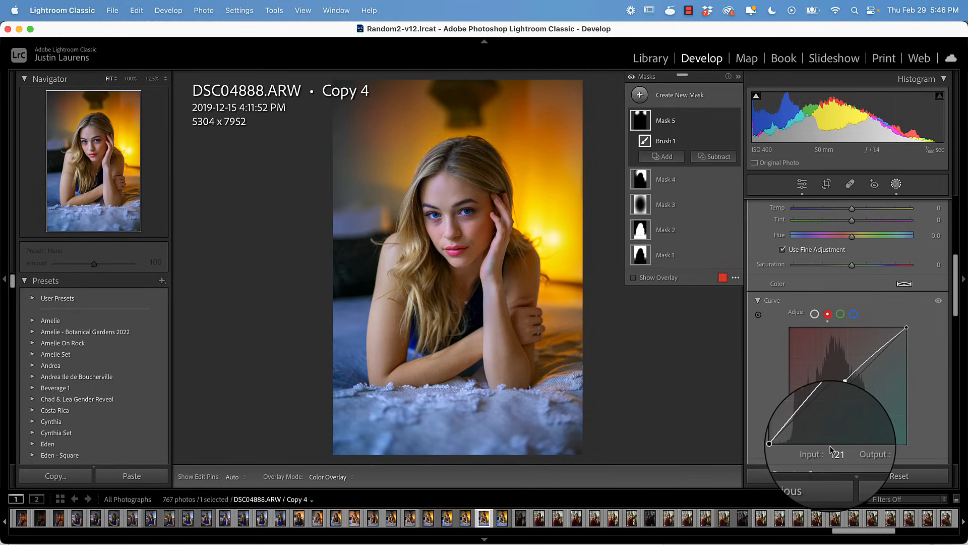
click(837, 452)
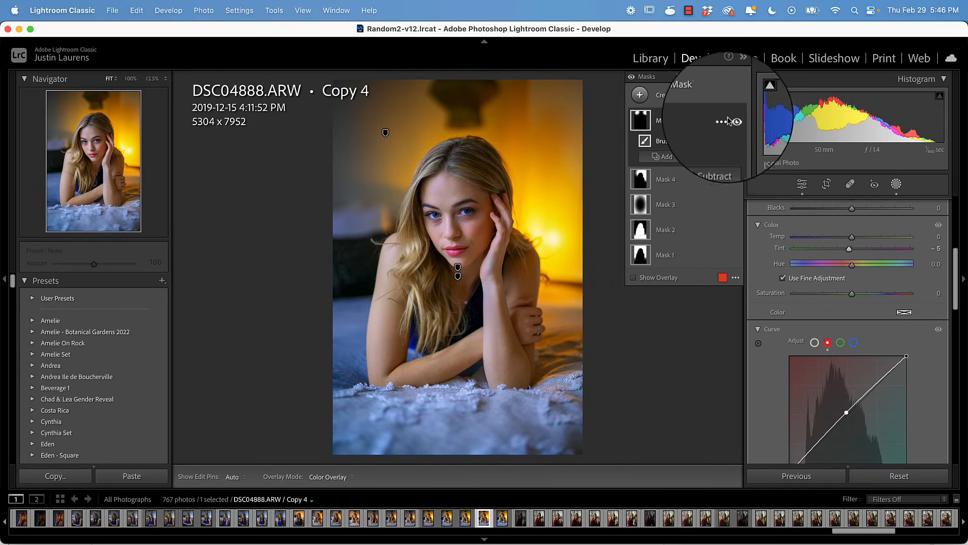
click(735, 121)
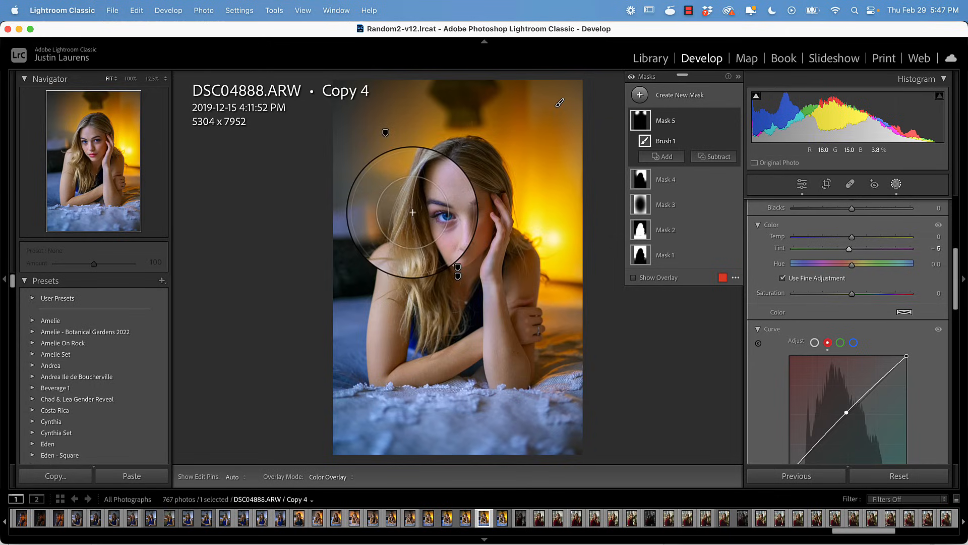
Create a sixth mask with a brush at density 70 and paint over the woman's face, reducing the brush size to 10
click(640, 95)
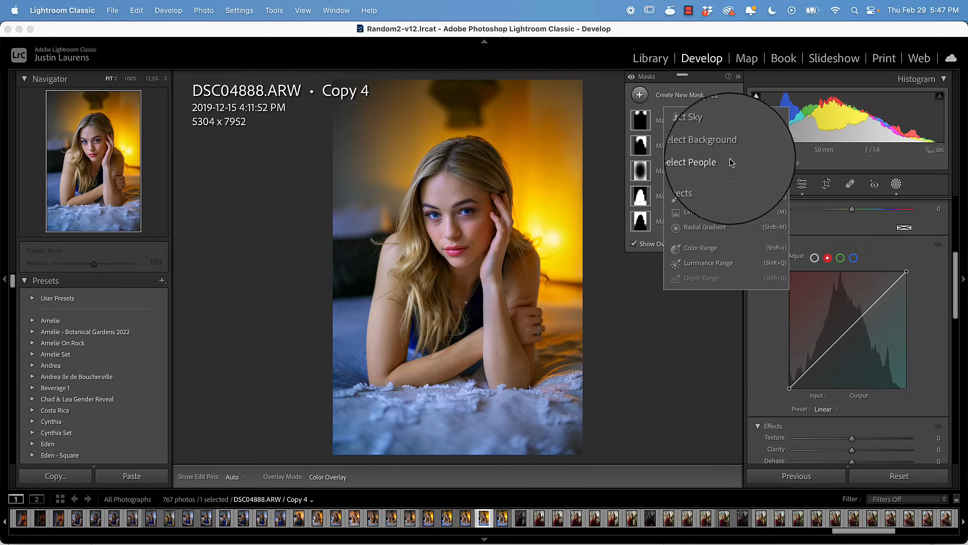
click(688, 197)
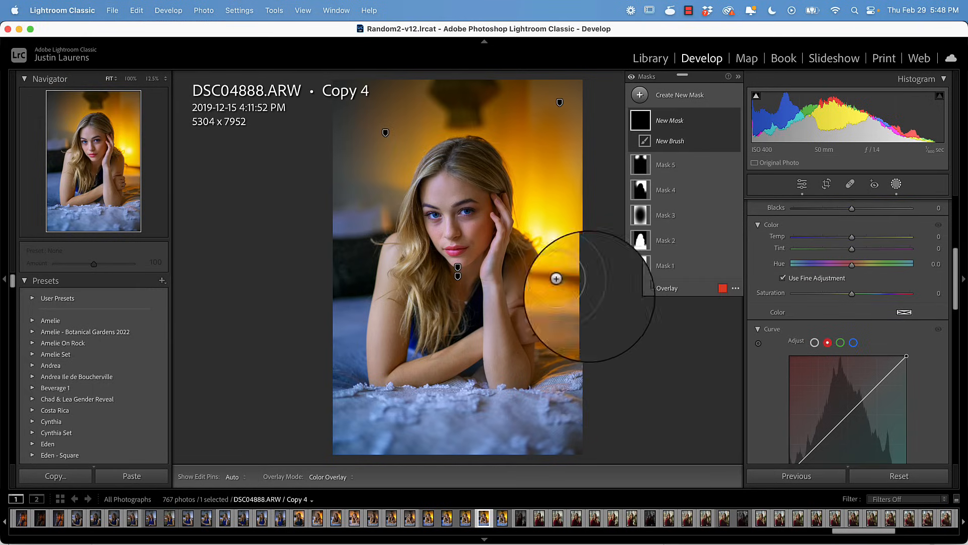
scroll(785, 292, up, 5)
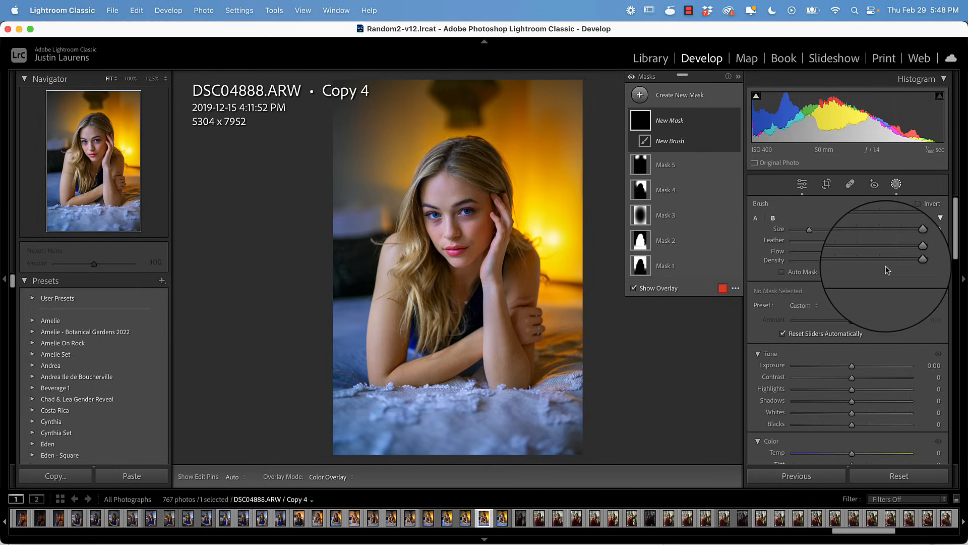
drag(903, 262, 877, 262)
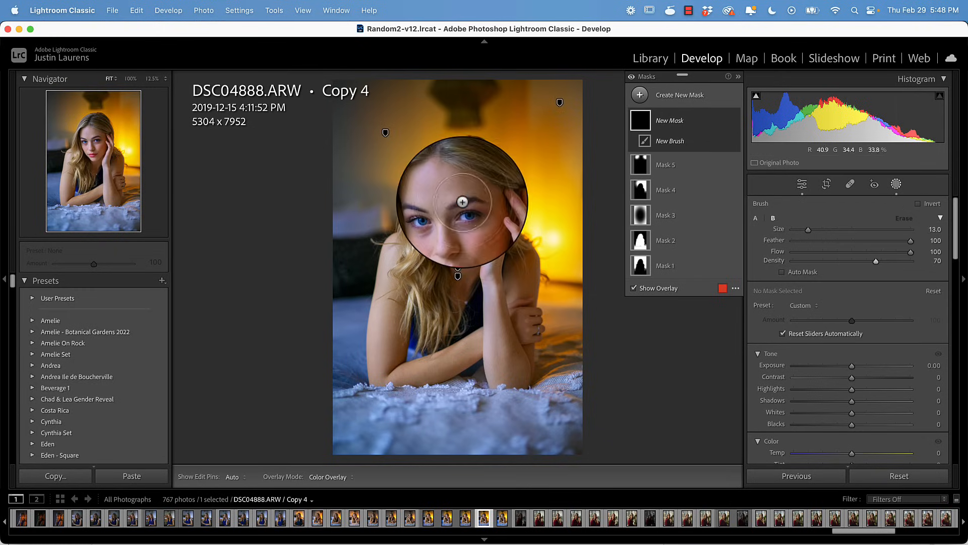
mouse_move(458, 225)
mouse_down()
mouse_move(470, 216)
mouse_move(447, 222)
mouse_move(456, 225)
mouse_up()
key([)
drag(457, 258, 457, 226)
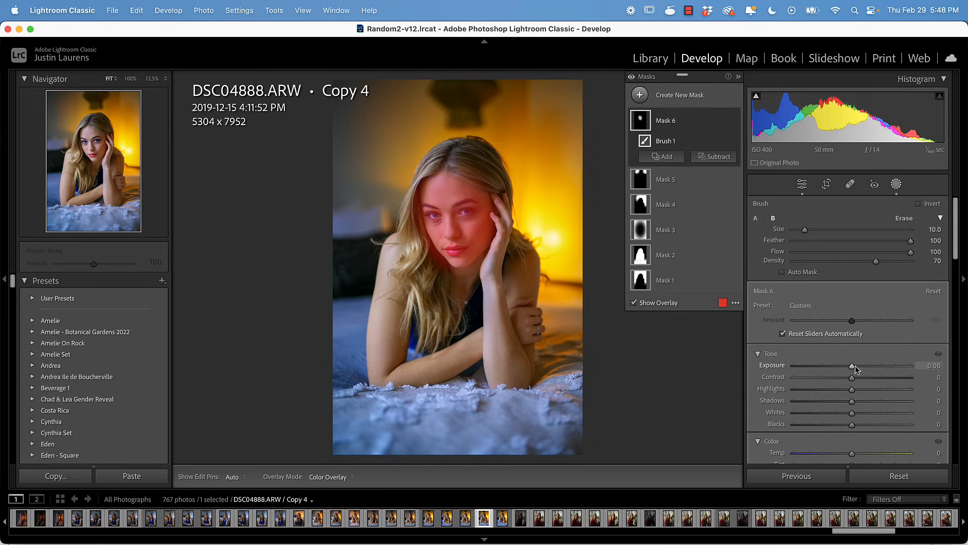
Set the face mask's Exposure to 0.15 and its Shadows to 19
drag(852, 365, 855, 364)
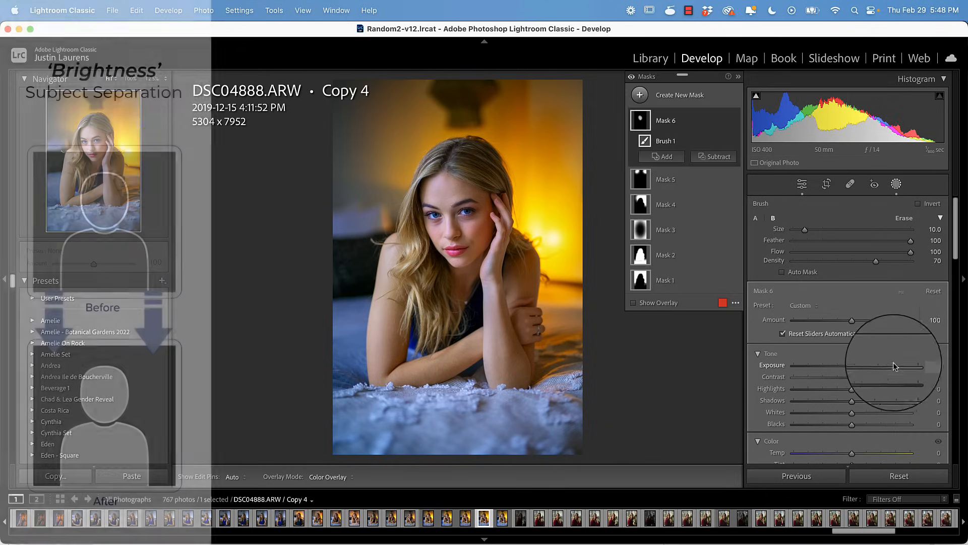
click(934, 366)
key(Return)
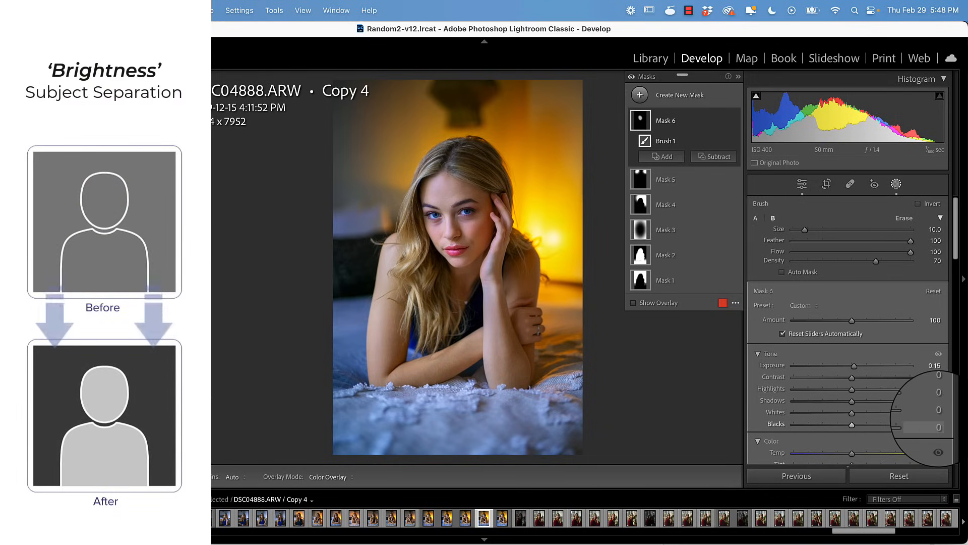
drag(852, 400, 863, 402)
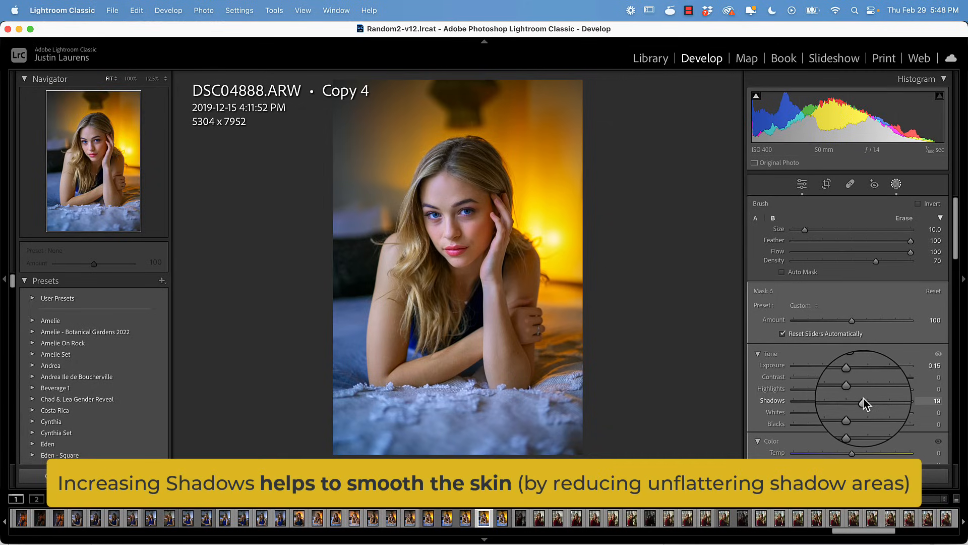
Compare the face with and without the face mask by repeatedly toggling that mask's visibility
click(735, 120)
click(734, 120)
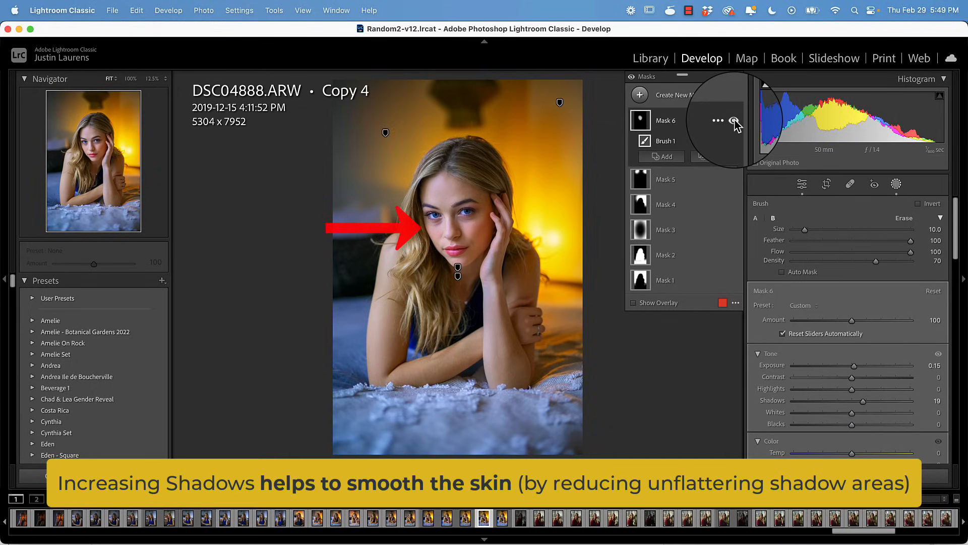
click(735, 120)
click(734, 120)
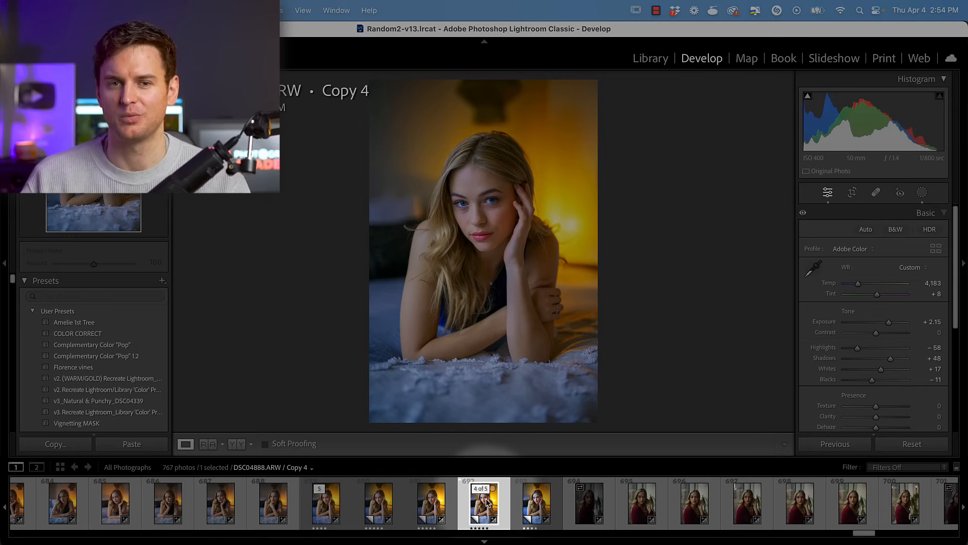
Open the edited photo DSC04888.ARW Copy 4 as a smart object in Photoshop
right_click(491, 500)
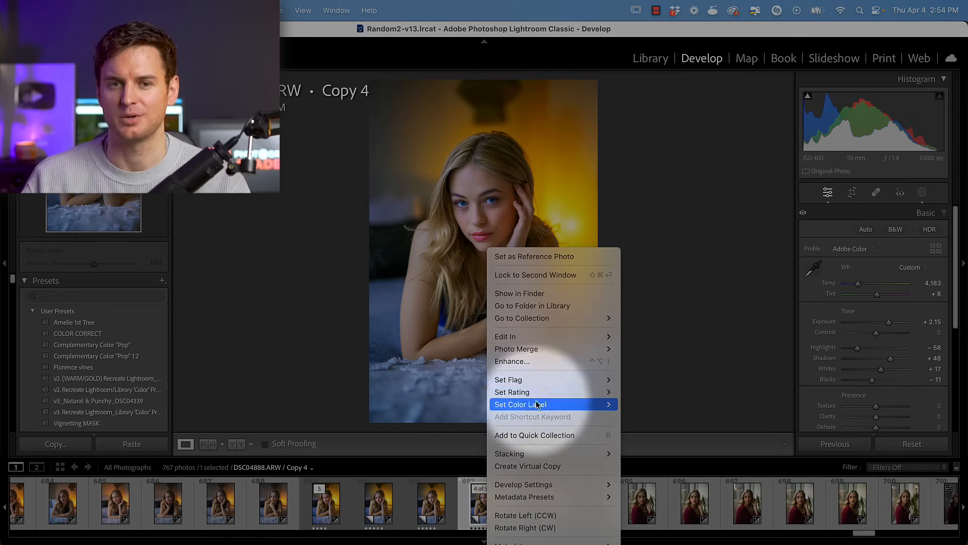
mouse_move(560, 337)
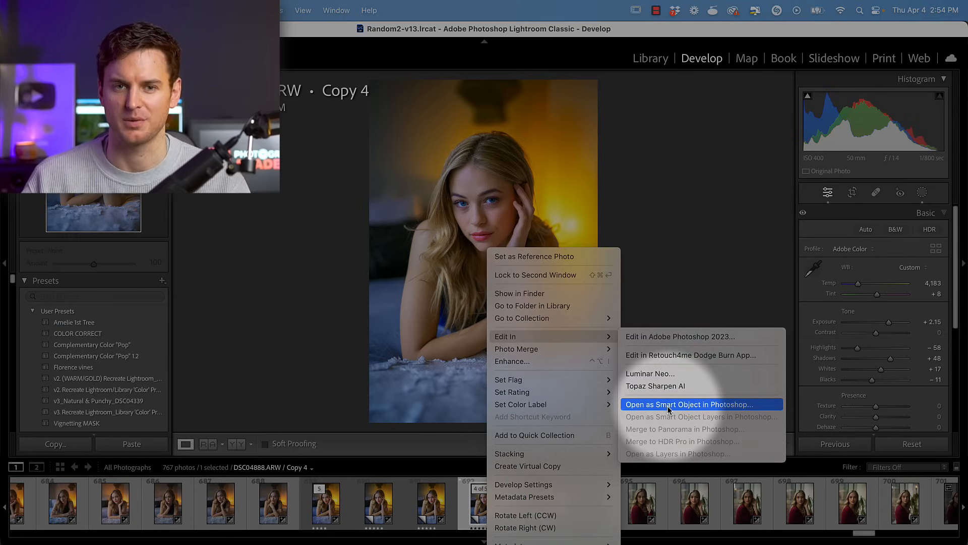
click(668, 405)
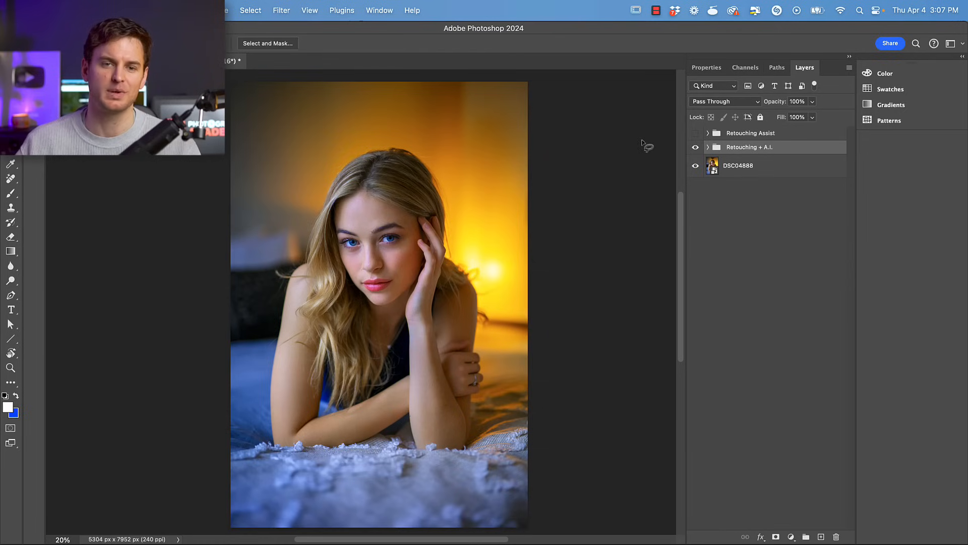
Expand the Retouching + A.I. layer group and compare the photo with and without it by toggling its visibility
click(708, 148)
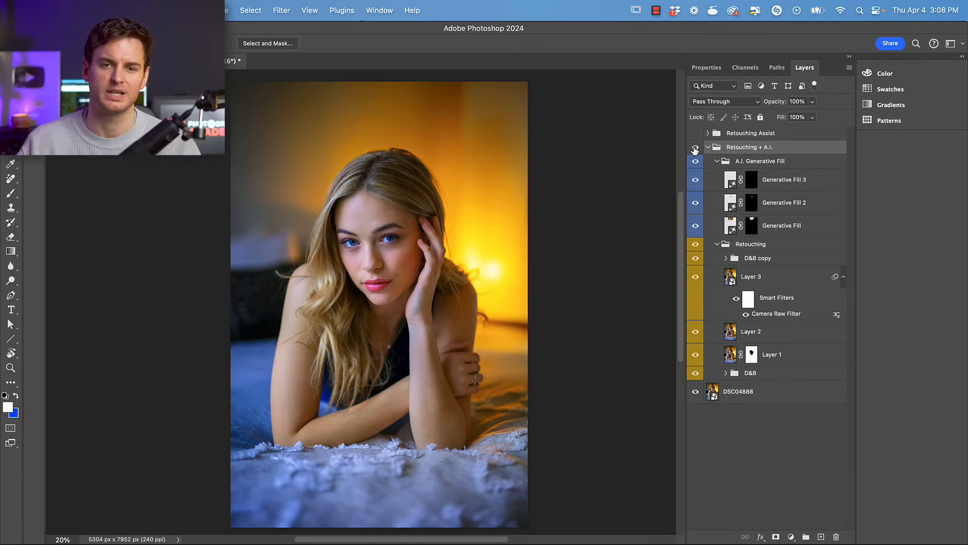
click(694, 147)
click(694, 147)
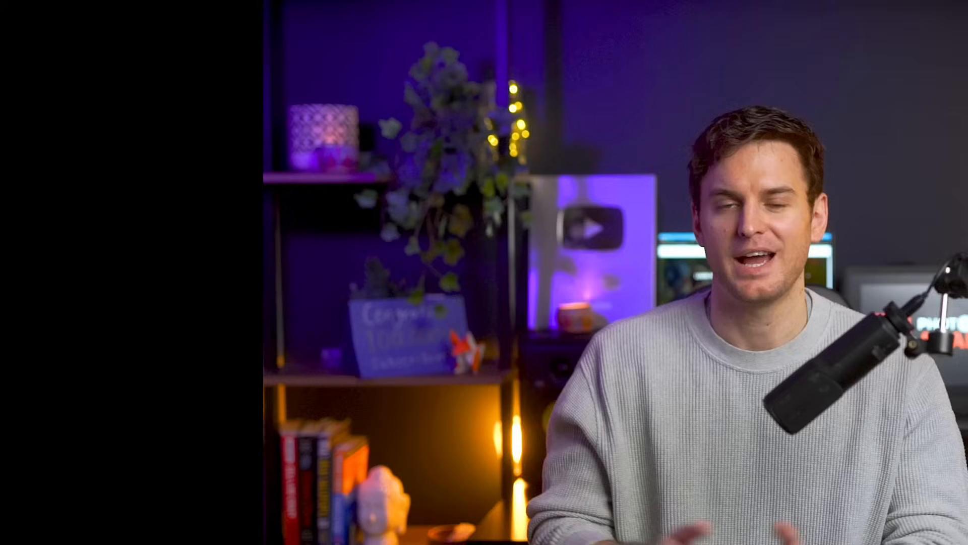